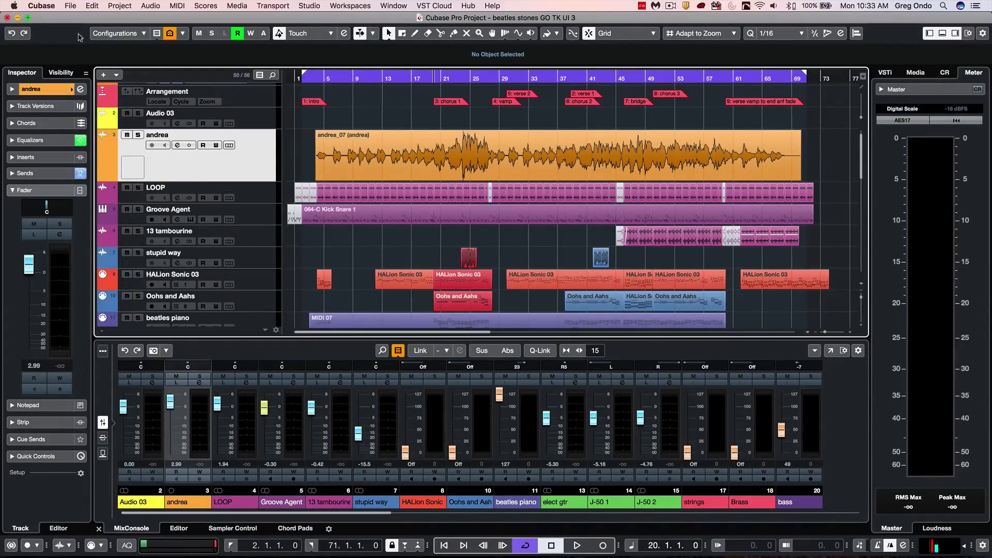
Step: Browse the File menu, opening and closing Audio Mixdown export and the automation panel
left_click(70, 5)
mouse_move(83, 154)
left_click(207, 155)
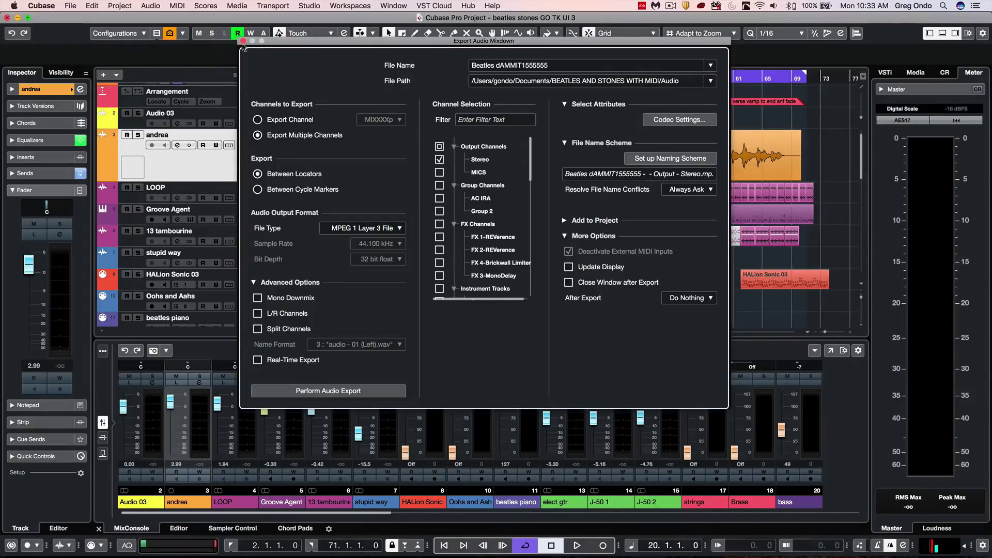
left_click(242, 41)
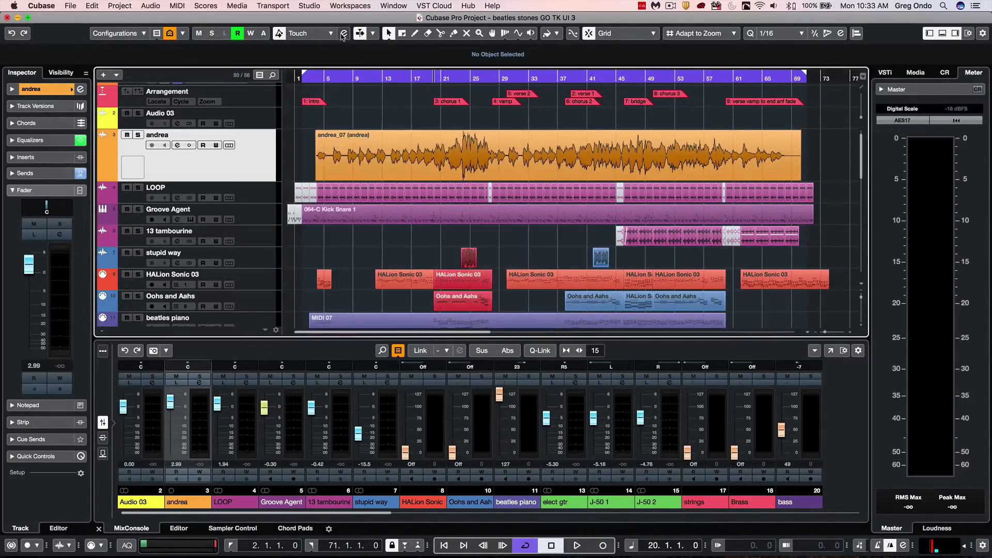
left_click(343, 34)
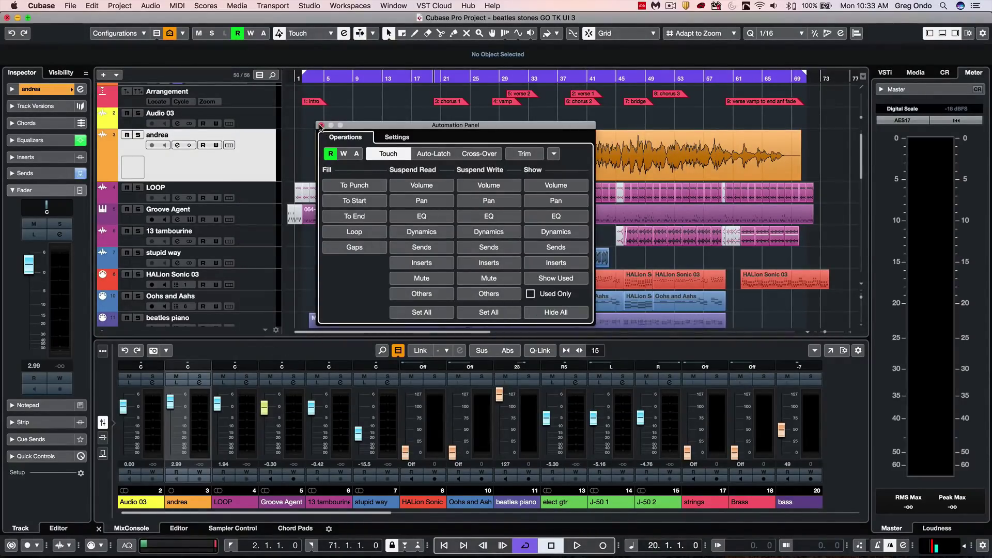
left_click(323, 125)
Step: Review Project Synchronization Setup destination and machine control pages, then Project Setup, without changes
left_click(273, 5)
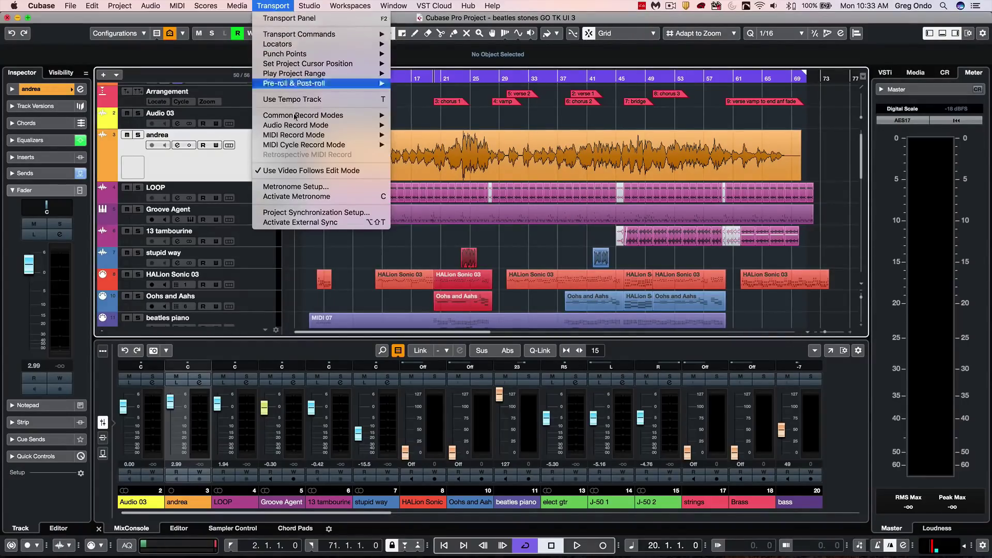
left_click(301, 211)
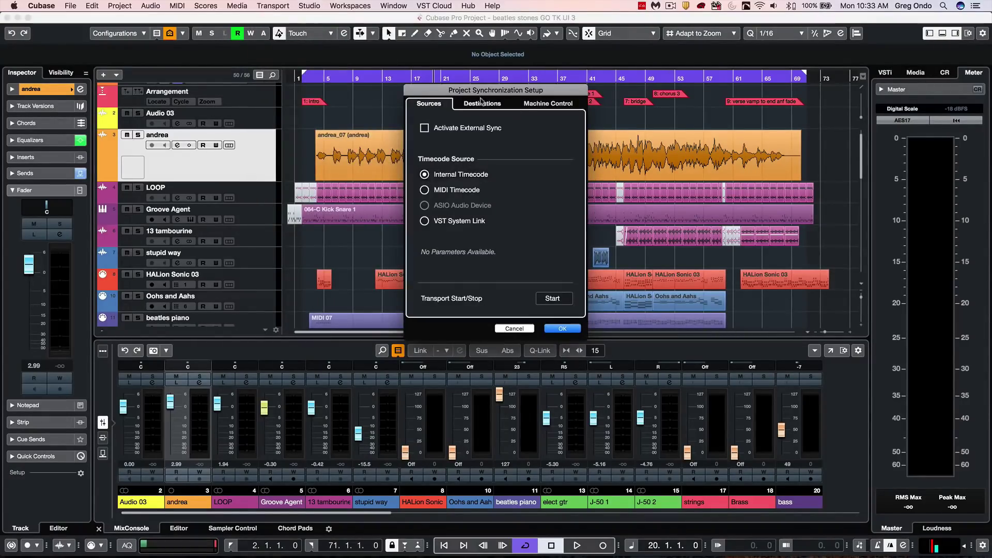
left_click(485, 104)
left_click(547, 105)
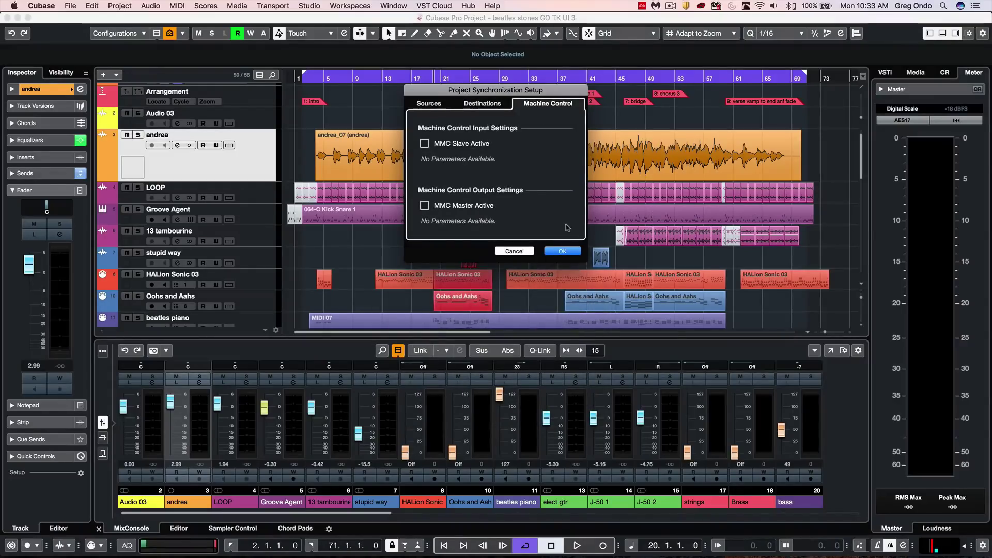
left_click(559, 251)
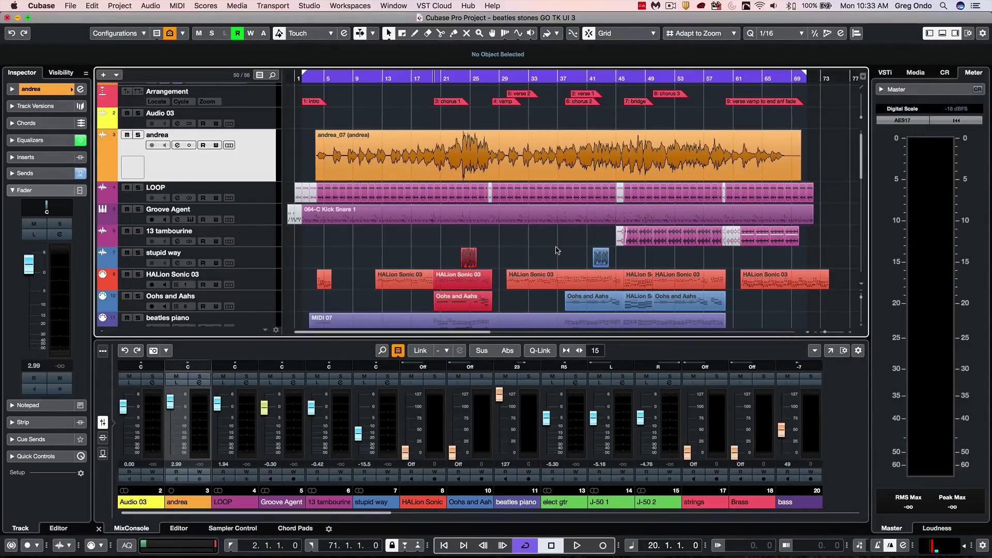
key("shift+s")
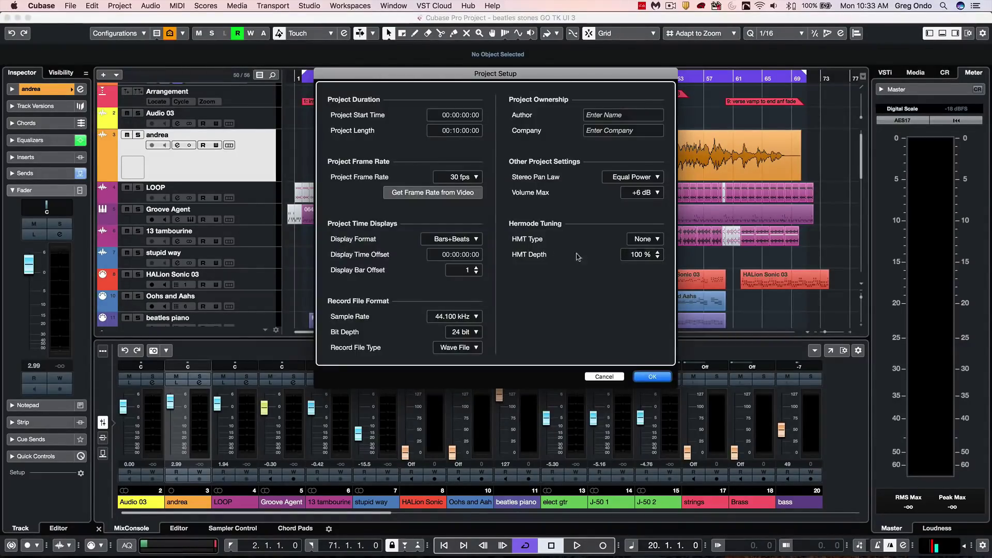
left_click(655, 377)
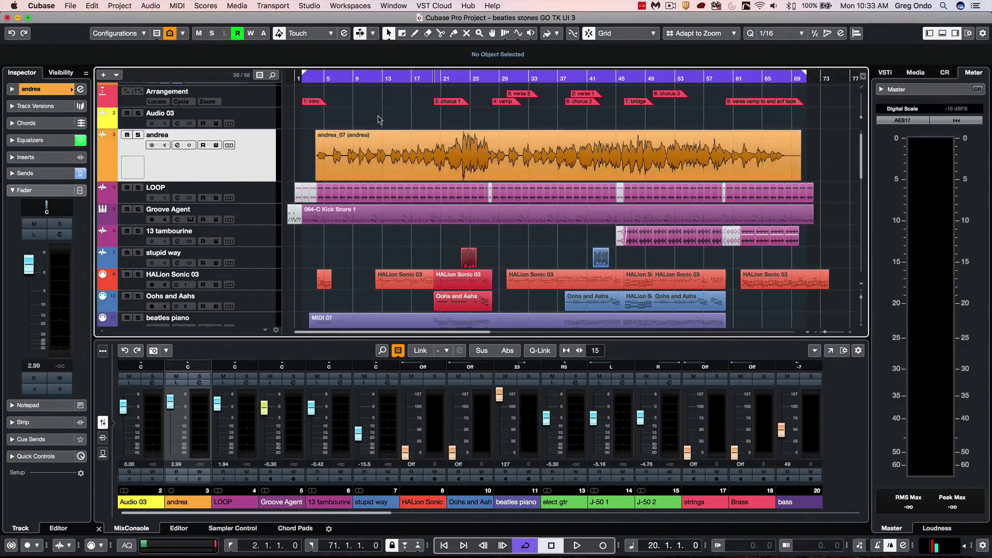
Step: Try the Split and Mute tools from the right-click toolbox
right_click(383, 125)
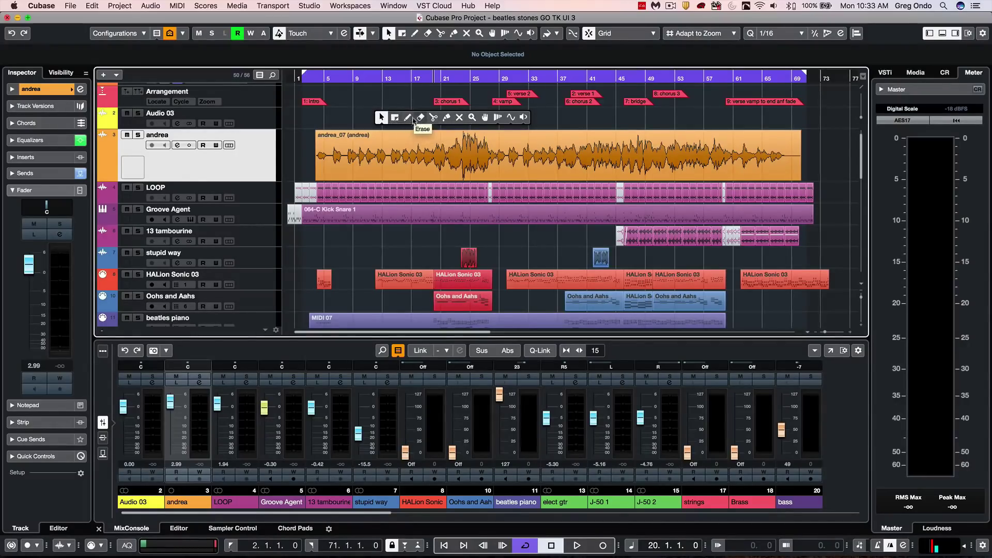
left_click(432, 120)
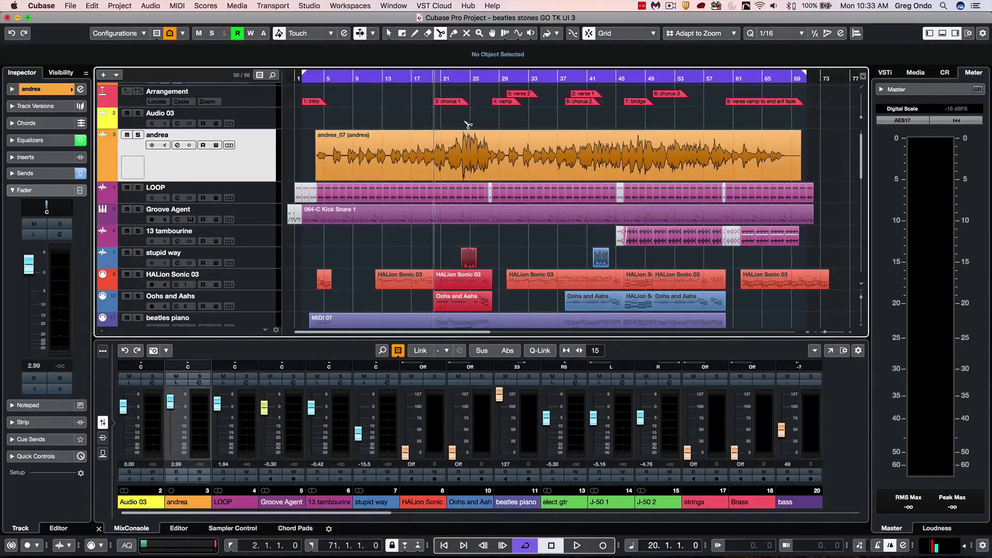
right_click(546, 125)
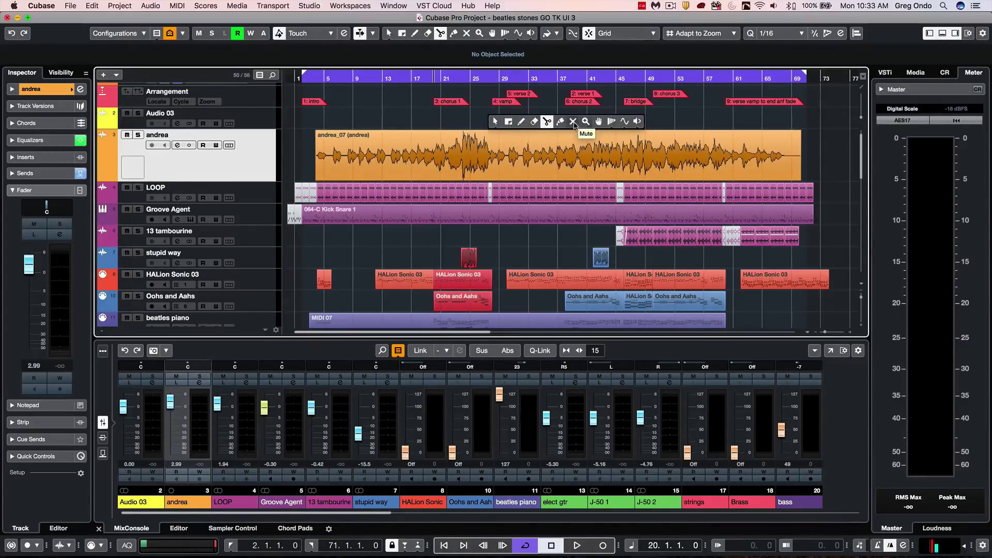
left_click(574, 125)
Step: Set the Line tool to straight Line mode, then return to Object Selection with key 1
right_click(526, 118)
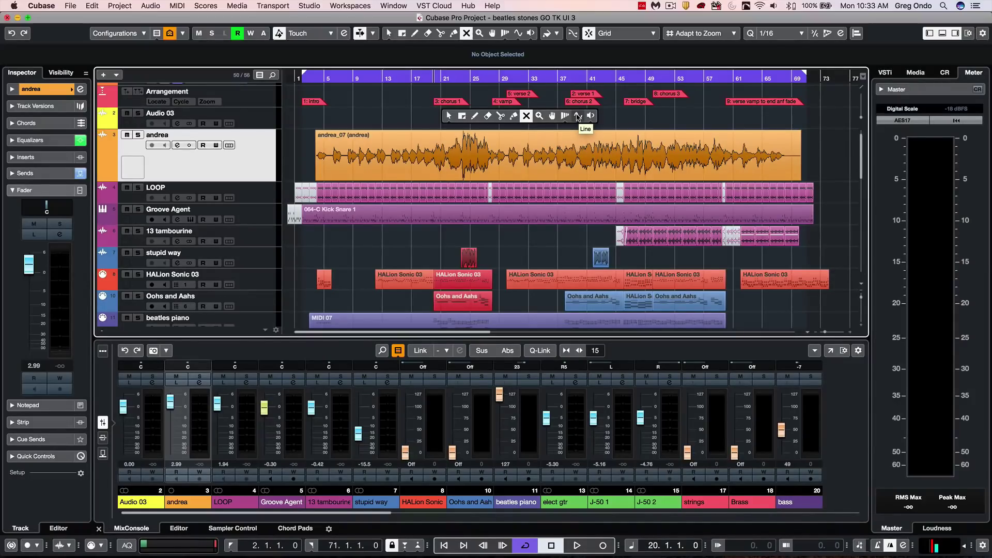
left_click(577, 115)
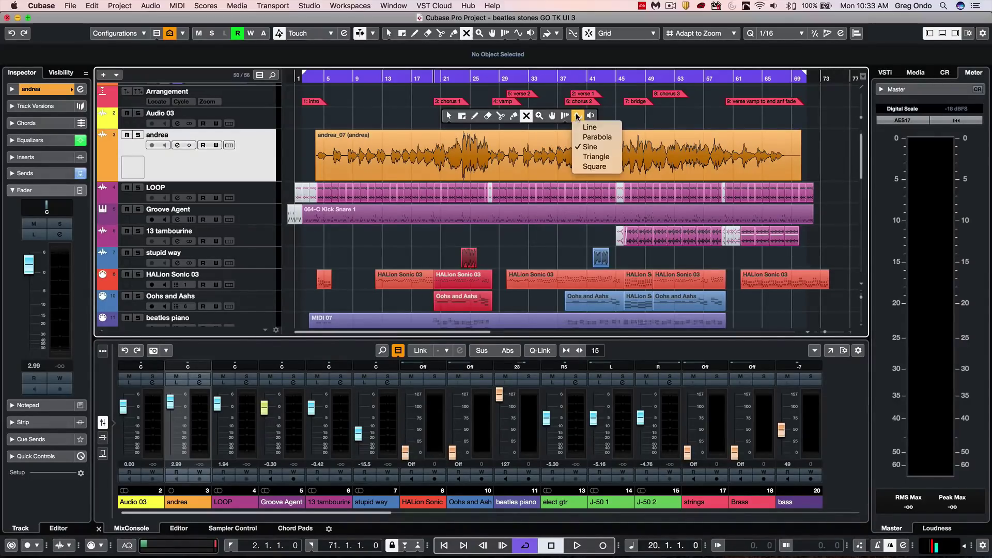
left_click(589, 126)
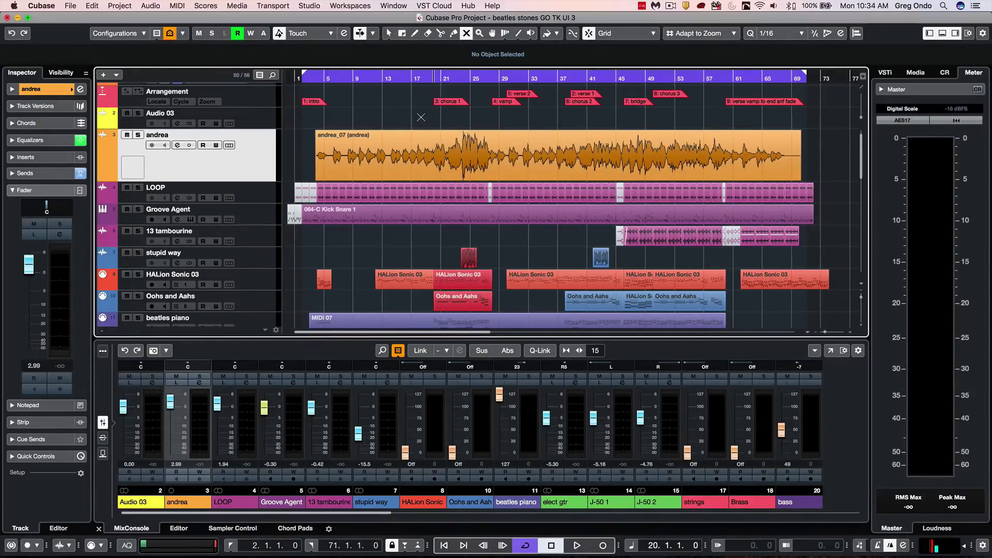
key("1")
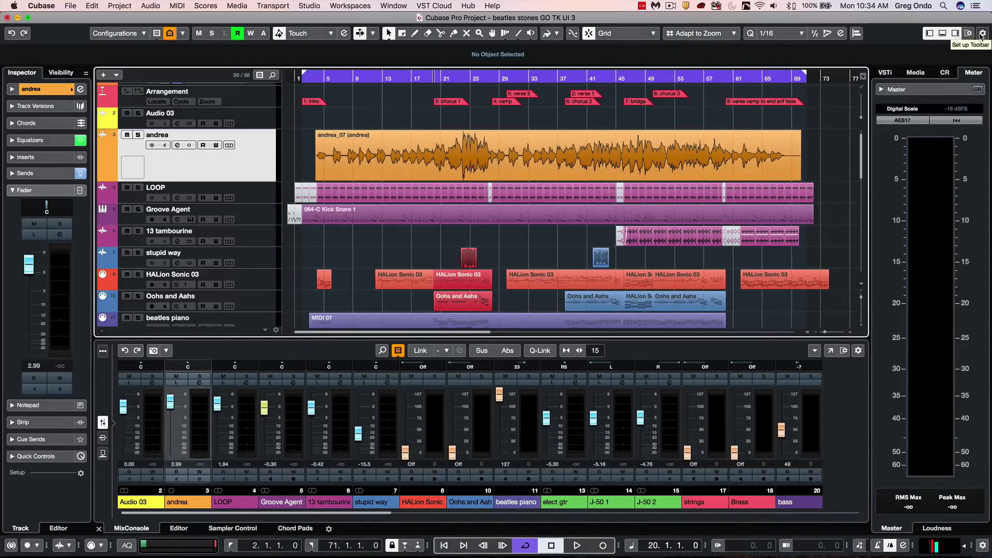
Step: Glance at the toolbar items list and toolbox, then open the Colorize palette with Shift+C
left_click(982, 35)
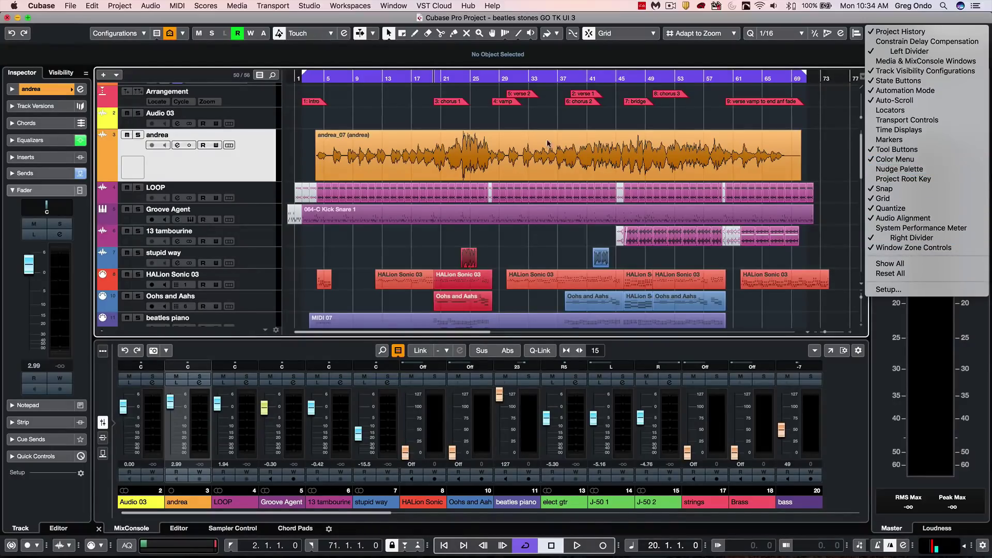
left_click(424, 118)
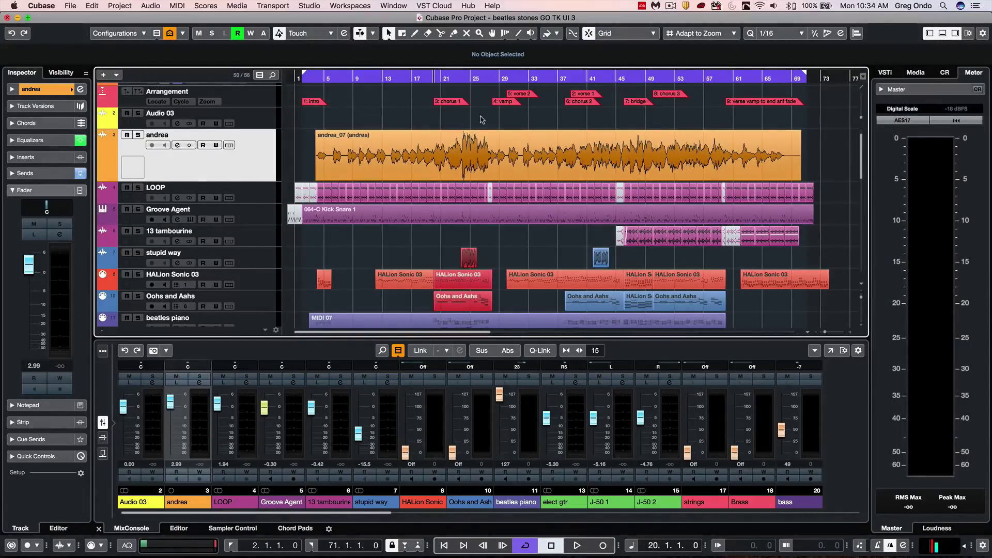
right_click(481, 119)
left_click(671, 116)
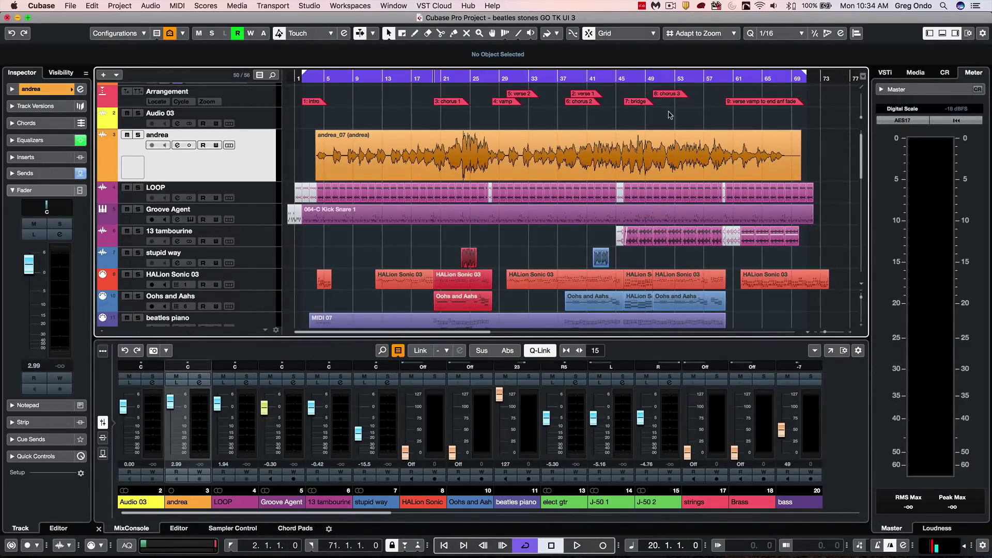
key("shift+c")
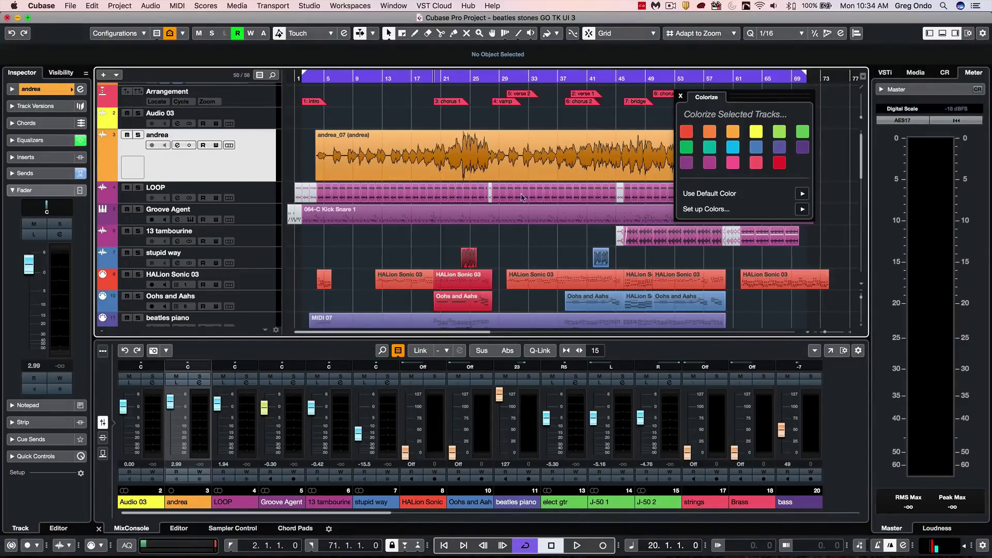
Step: Add a new light green colour to the project colour set
left_click(797, 208)
left_click(482, 332)
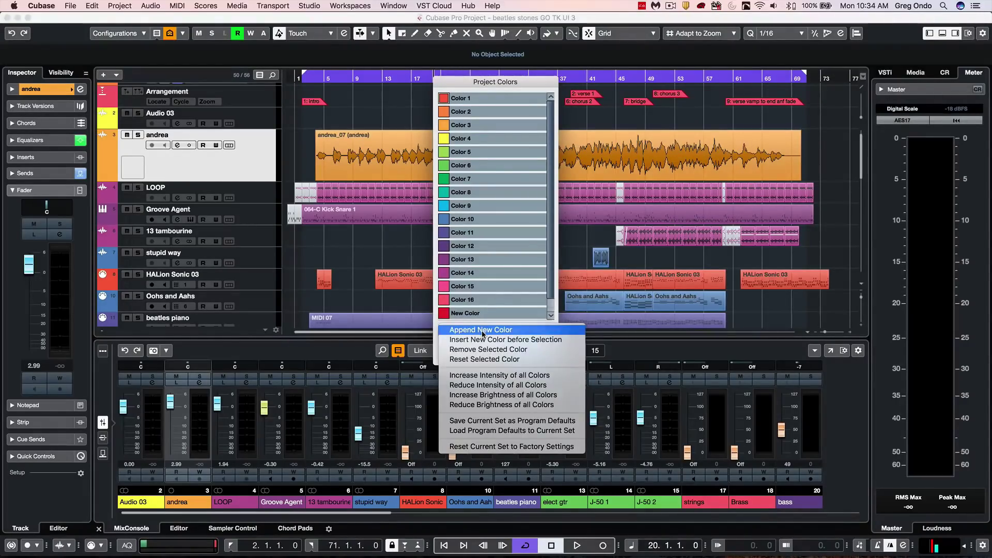
left_click(482, 332)
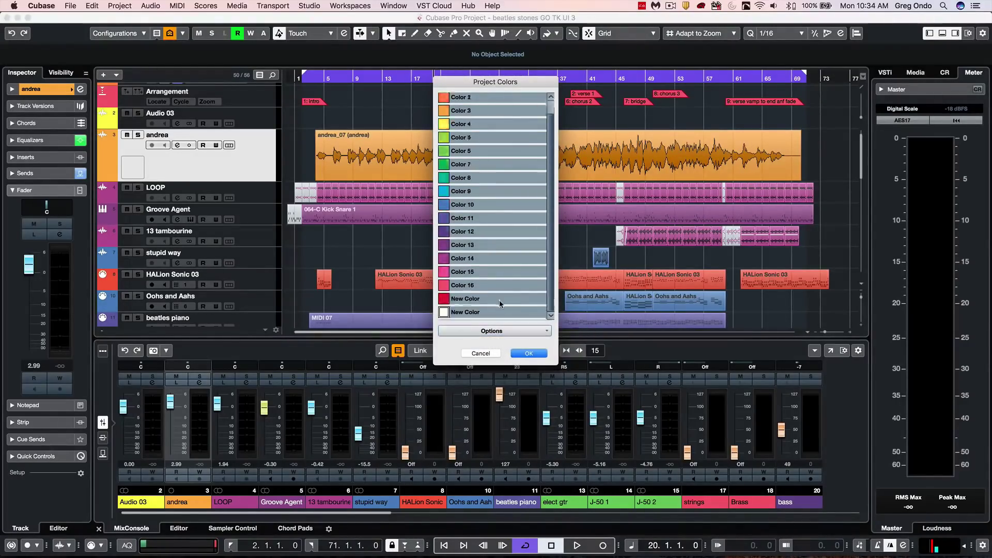
left_click(439, 310)
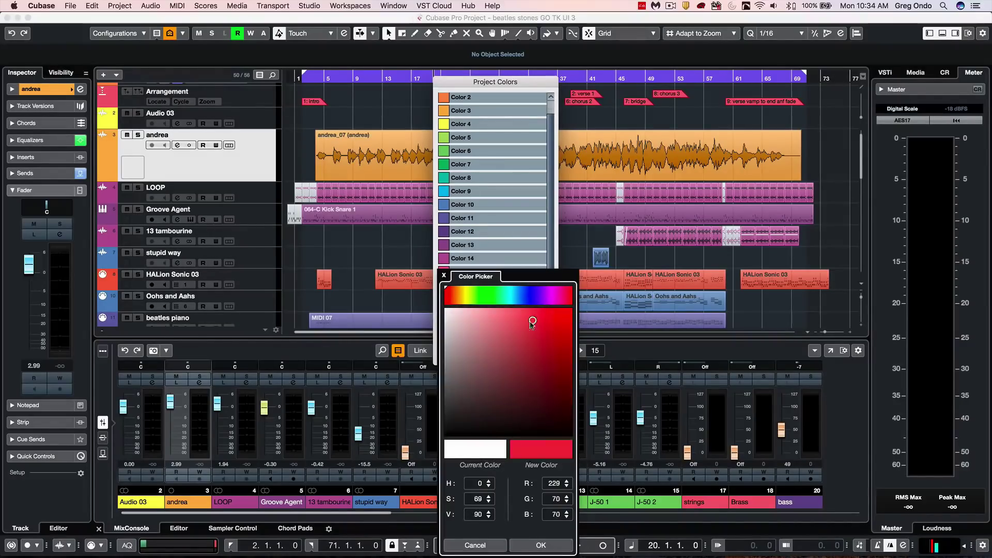
left_click_drag(532, 325, 474, 323)
left_click(485, 294)
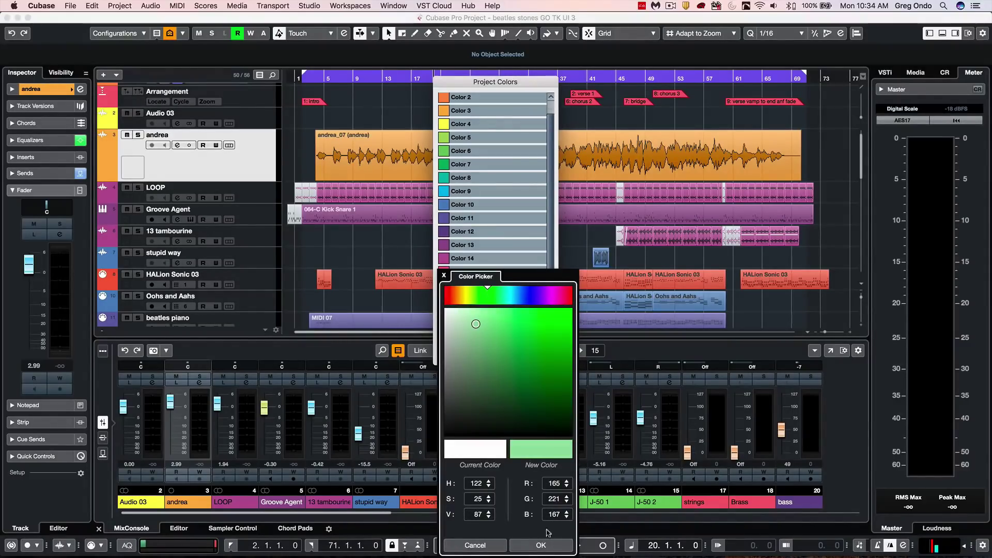
left_click(541, 545)
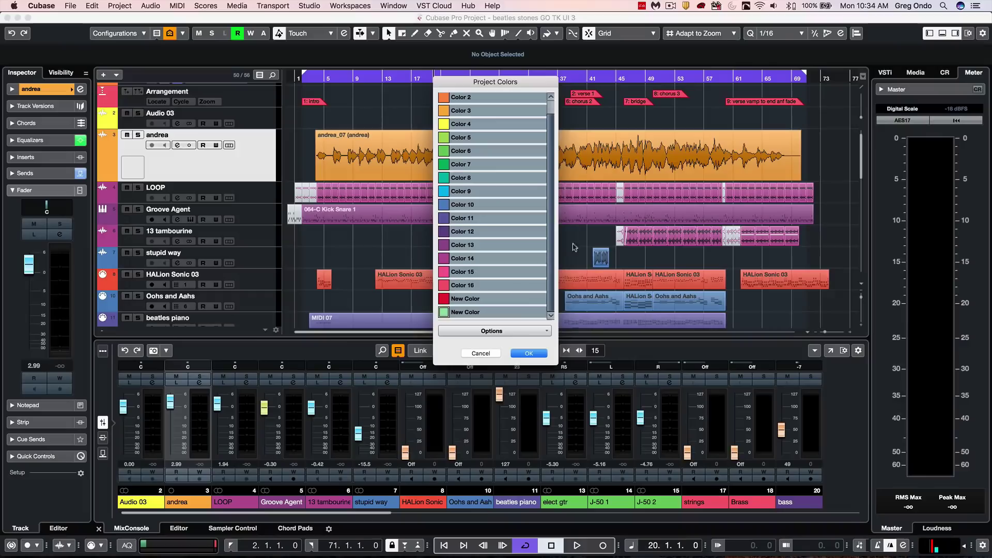
left_click(527, 353)
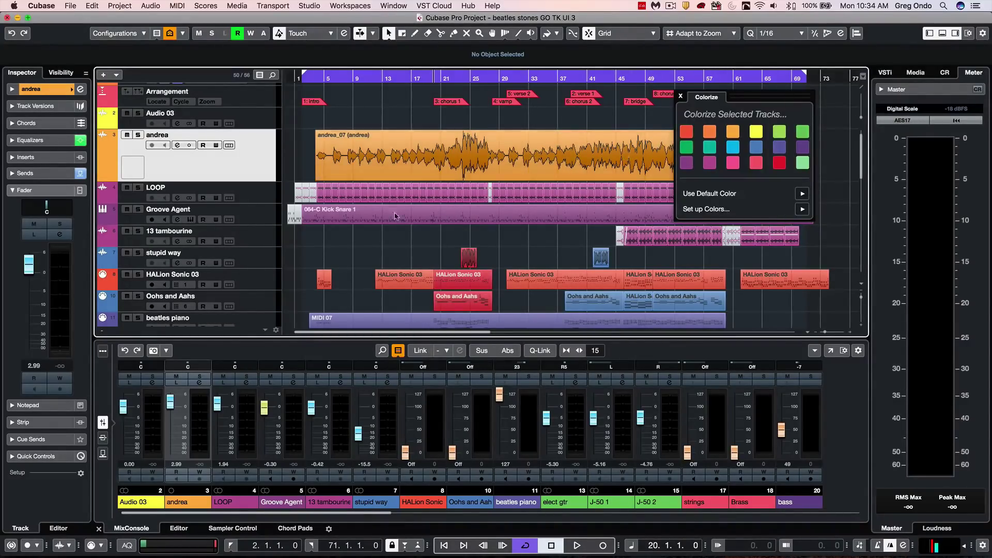
Step: Colour andrea, LOOP and Groove Agent green and the HALion Sonic 03, Oohs and Aahs events yellow
left_click(238, 207, "shift")
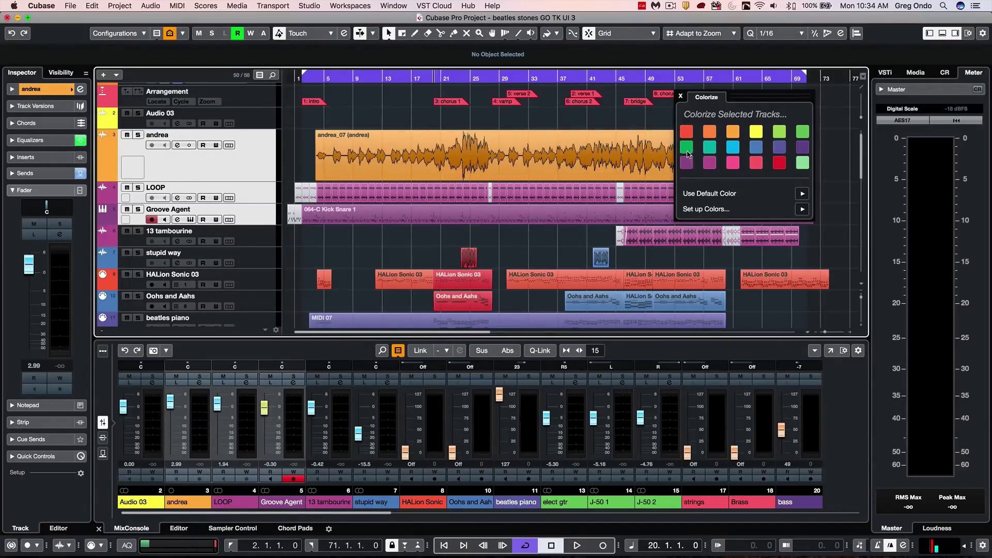
left_click(686, 148)
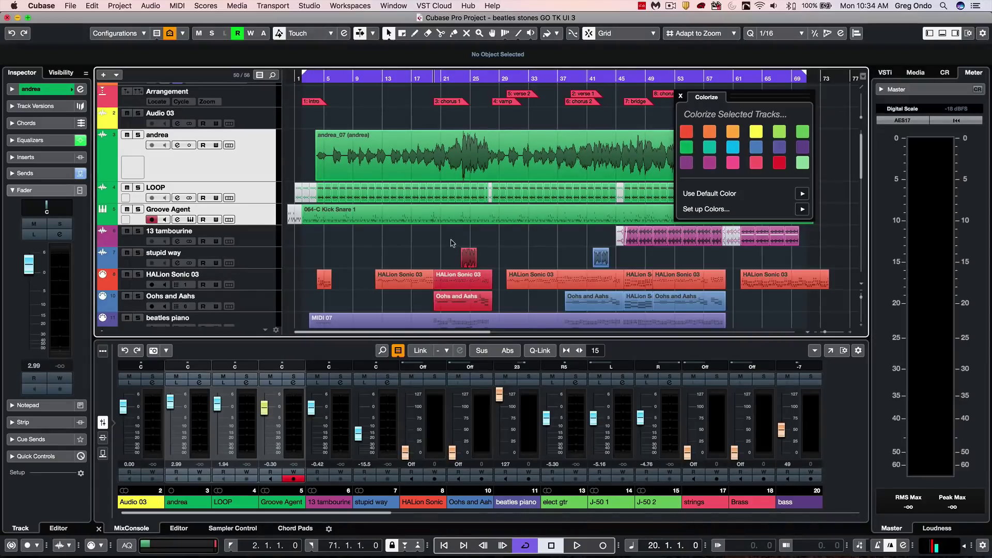
left_click_drag(454, 241, 480, 305)
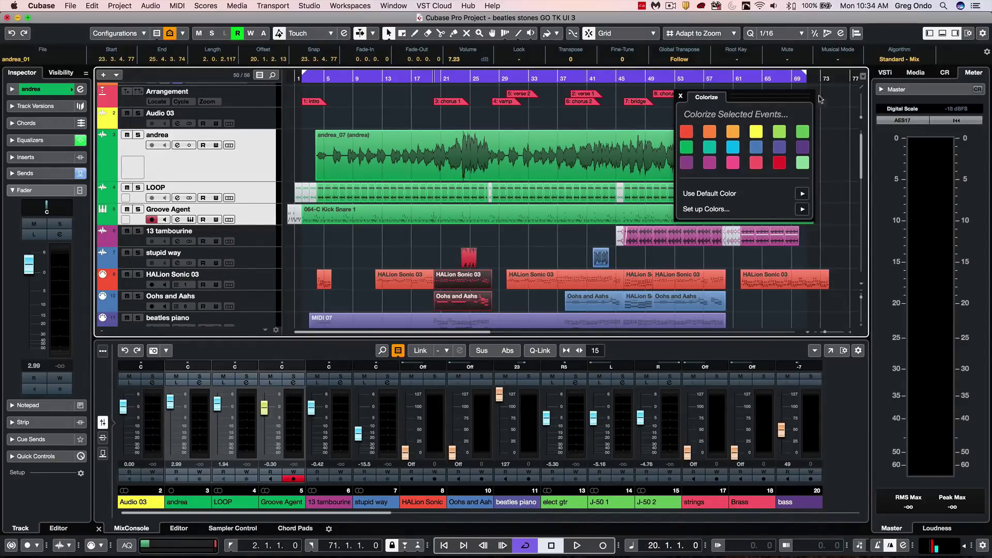
left_click(756, 131)
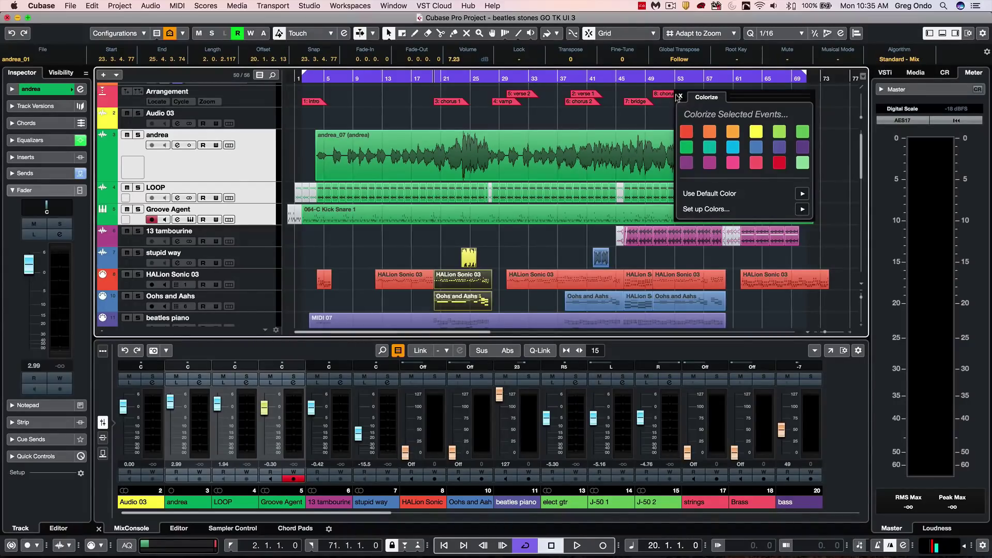
left_click(547, 240)
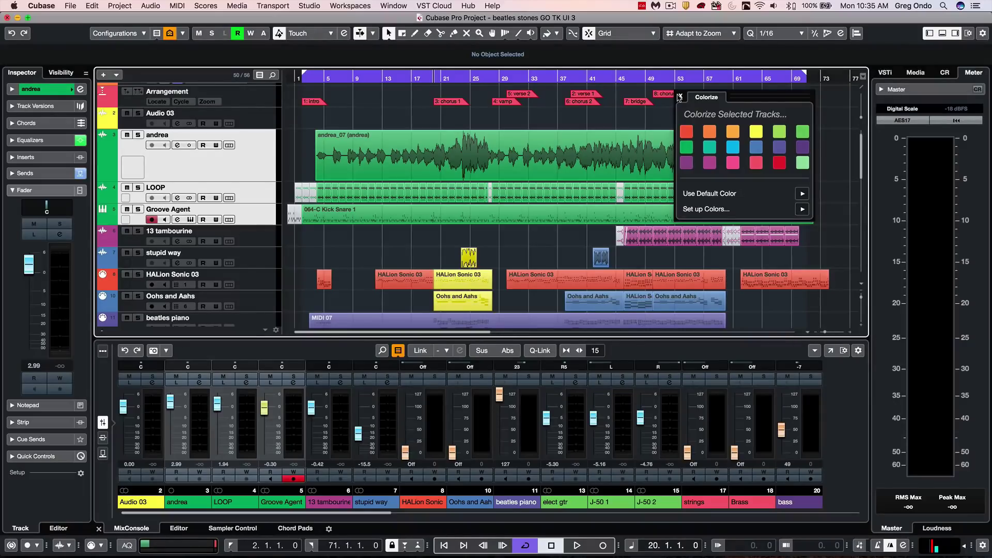
left_click(679, 96)
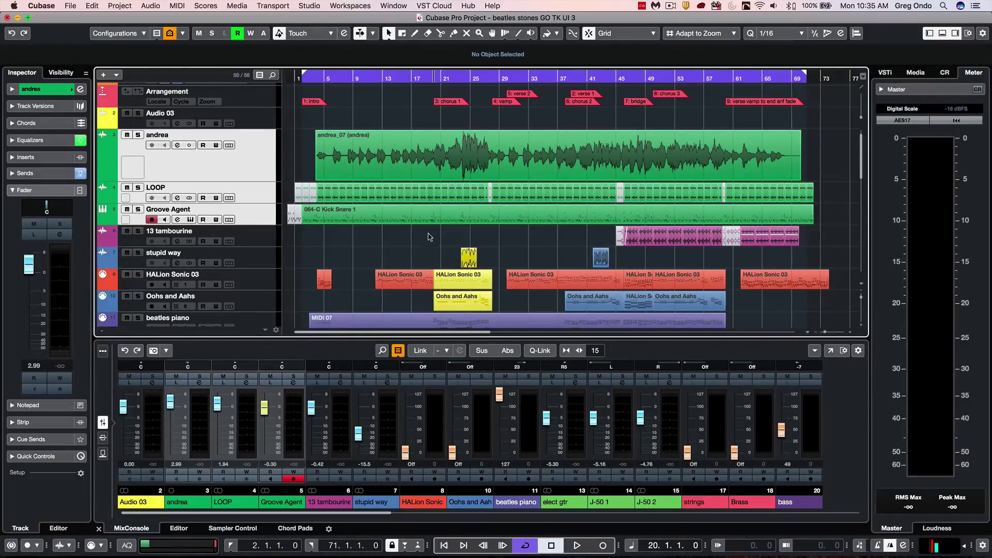
Step: Undo the colour changes with Cmd+Z, then browse the Add Other Track and track context menus
key("super+z")
key("super+z")
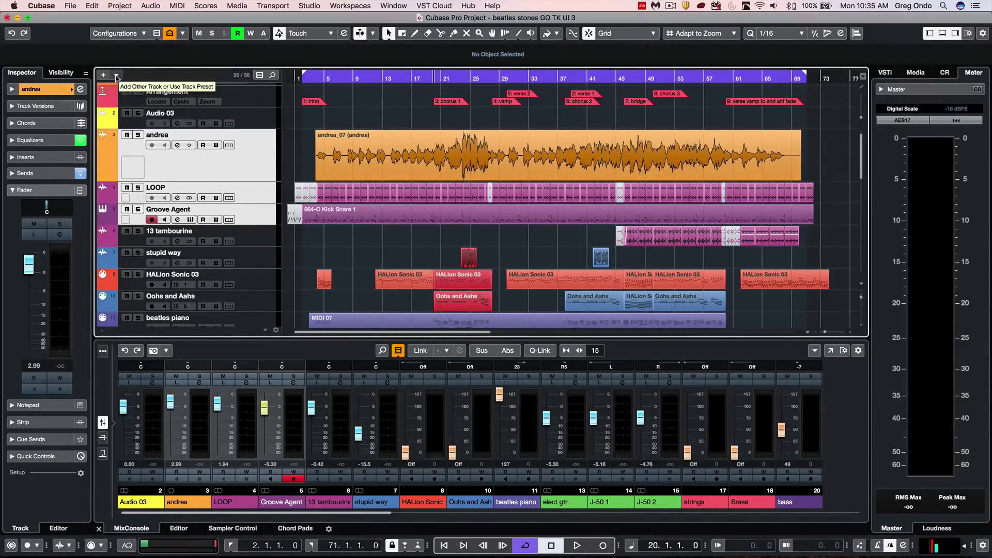
left_click(116, 76)
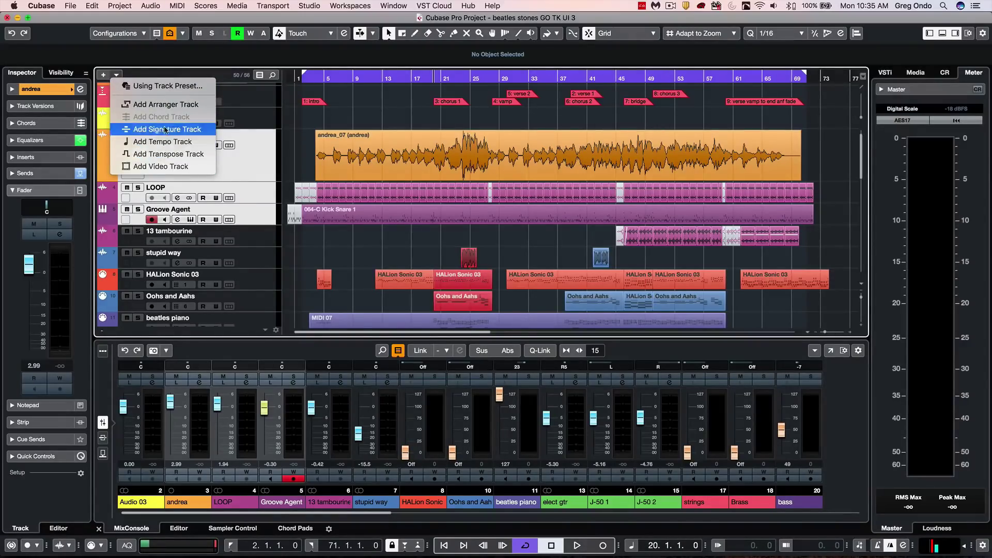
right_click(245, 118)
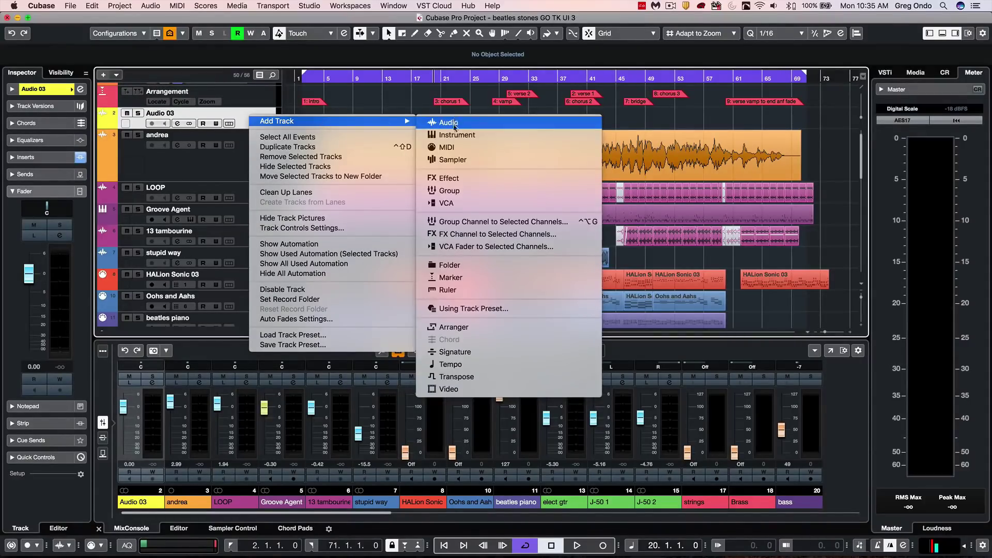
mouse_move(334, 121)
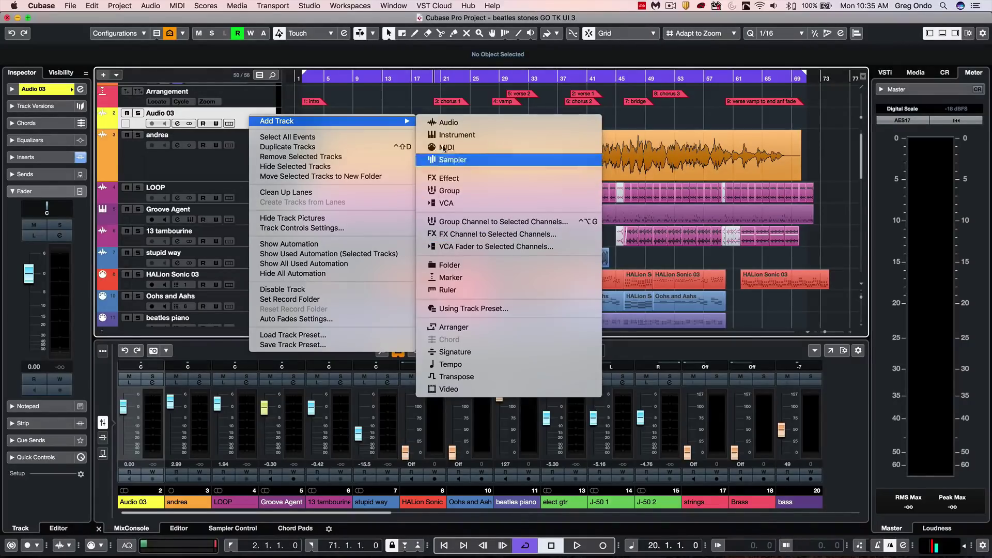
left_click(404, 109)
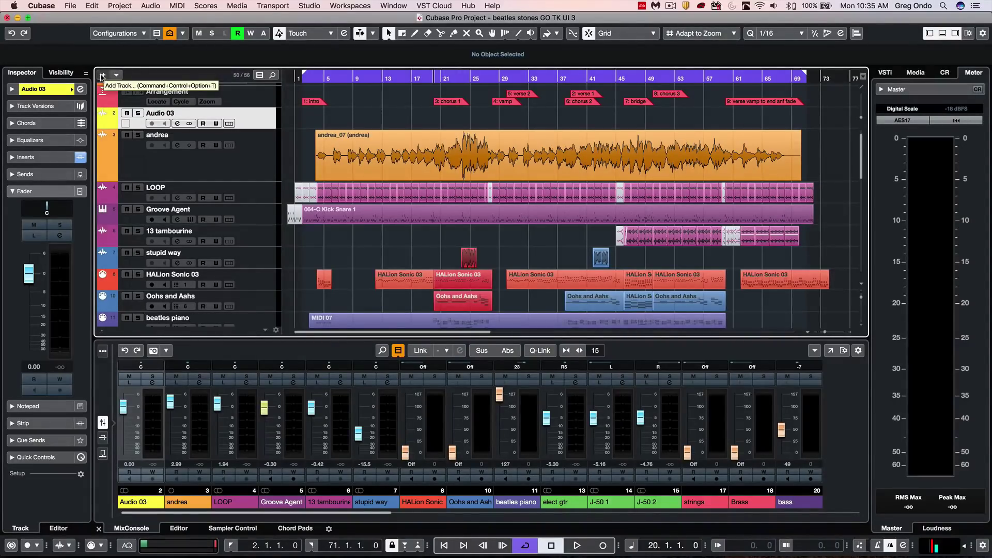
Step: In Add Track, set the audio track configuration to Mono with input Mono In 3
left_click(102, 76)
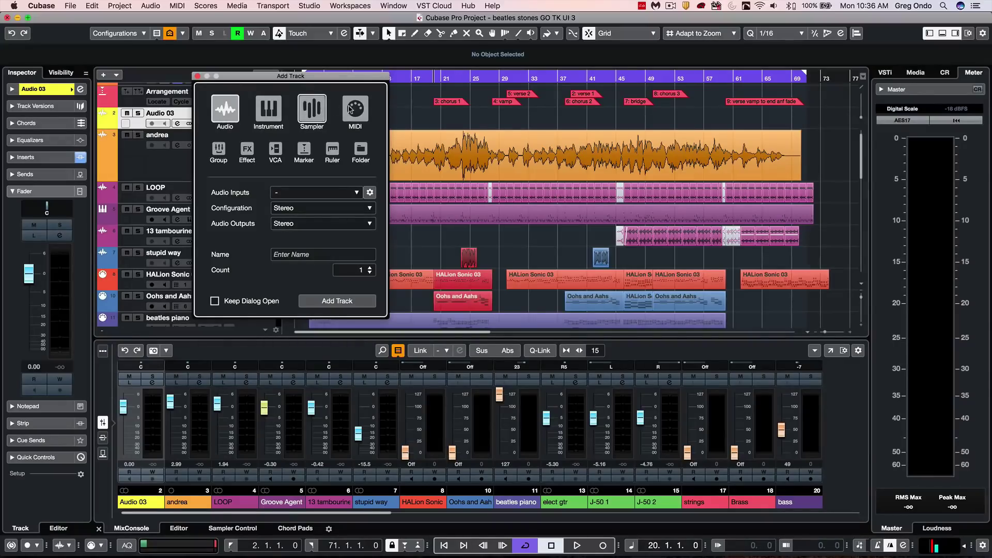
left_click_drag(271, 79, 233, 73)
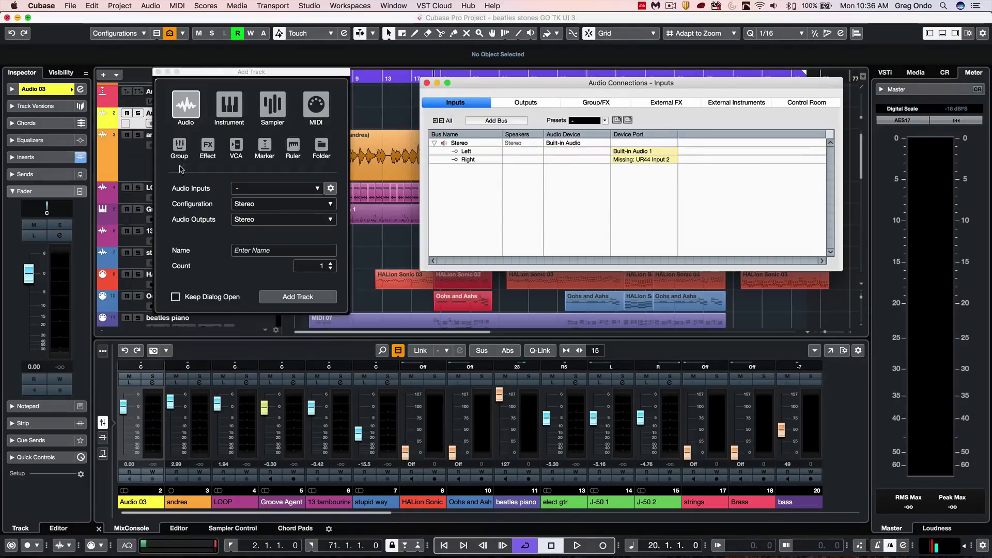
left_click(273, 205)
left_click(217, 192)
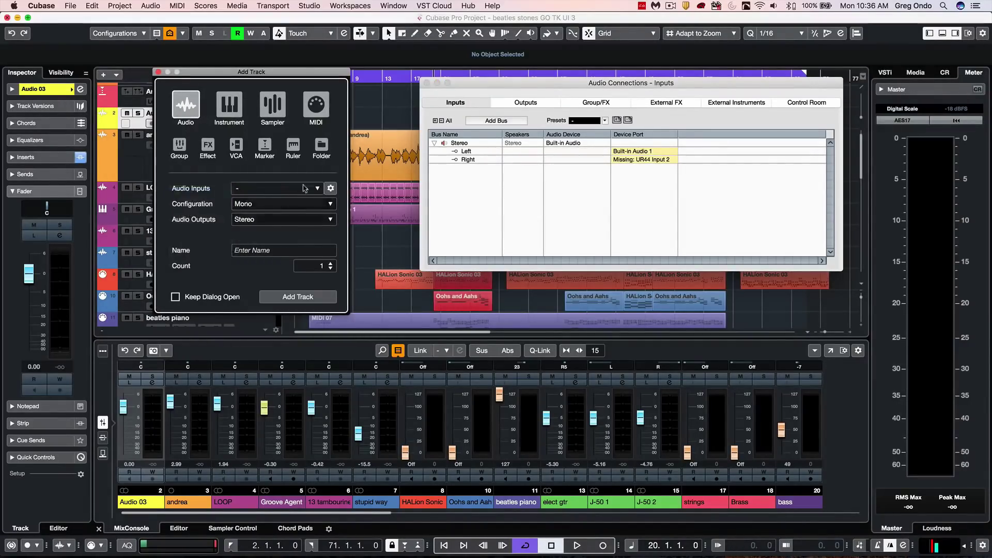
left_click(282, 189)
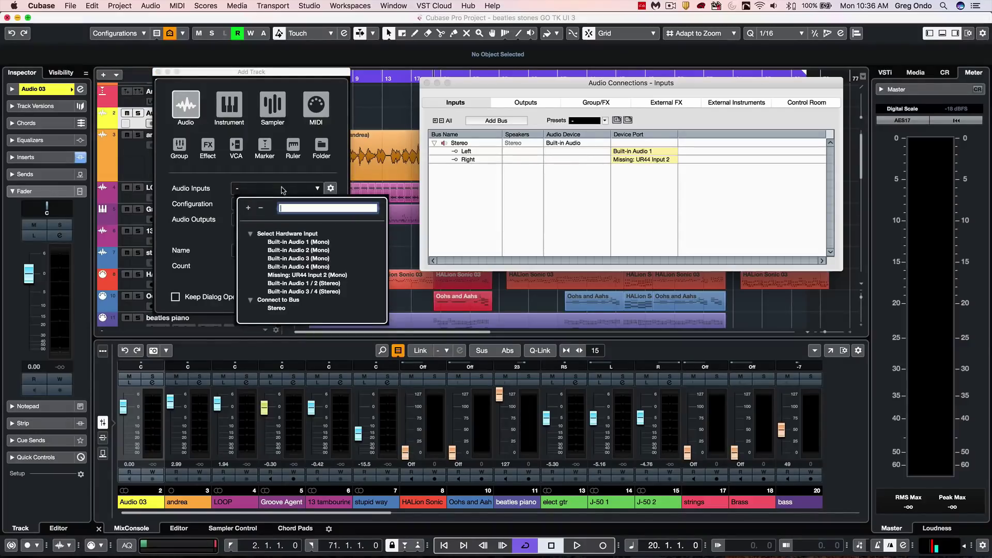
left_click(308, 259)
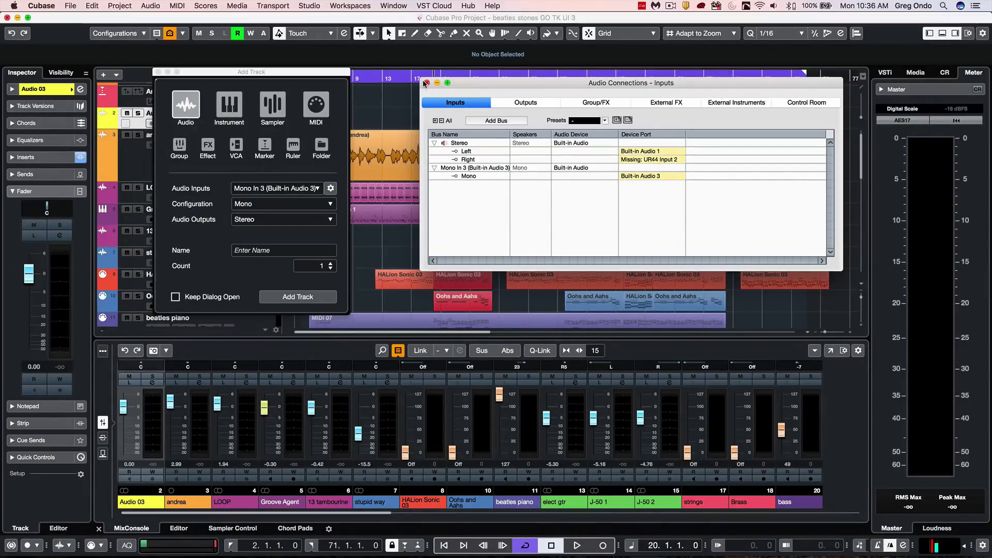
Step: Keep Stereo output and no name, set count to 3, and add the mono audio tracks
left_click(271, 208)
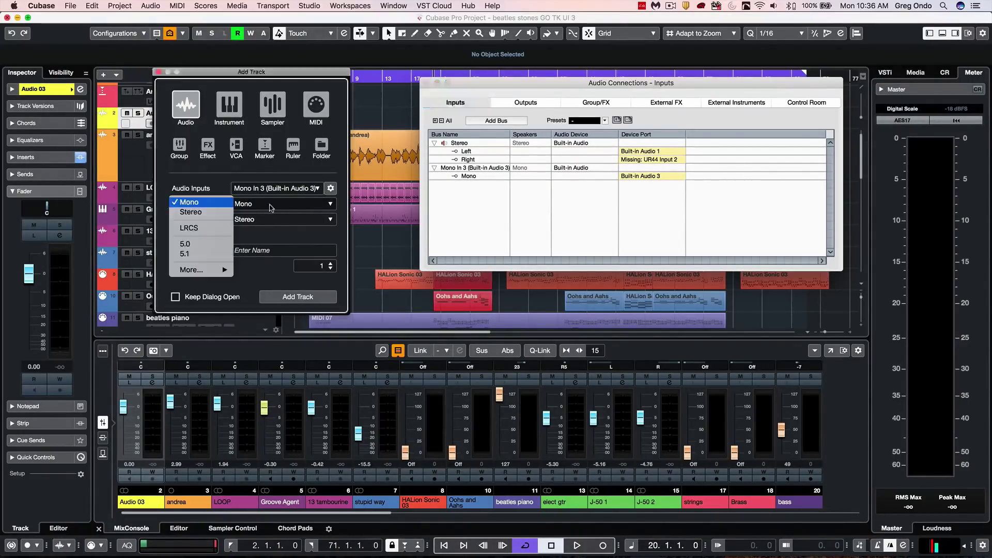
left_click(280, 226)
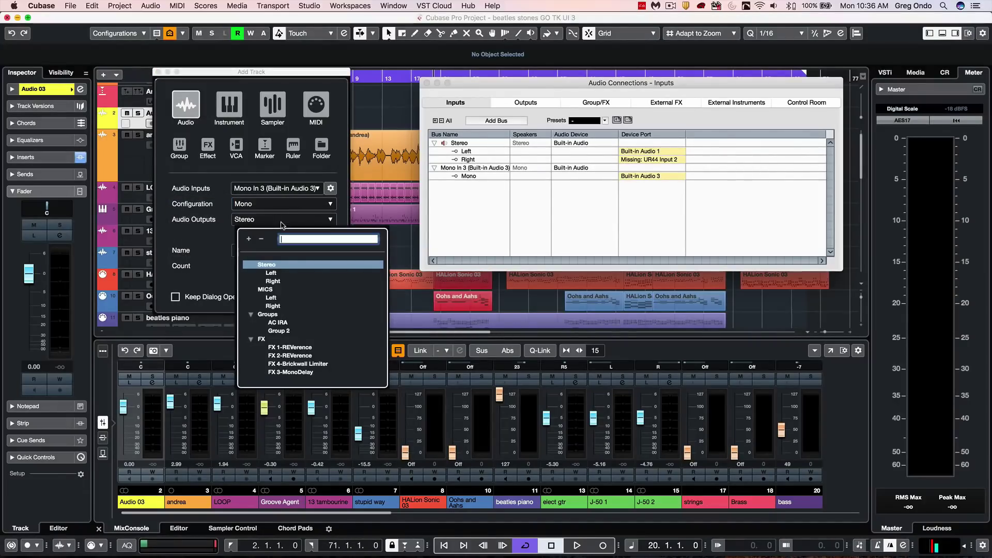
left_click(219, 231)
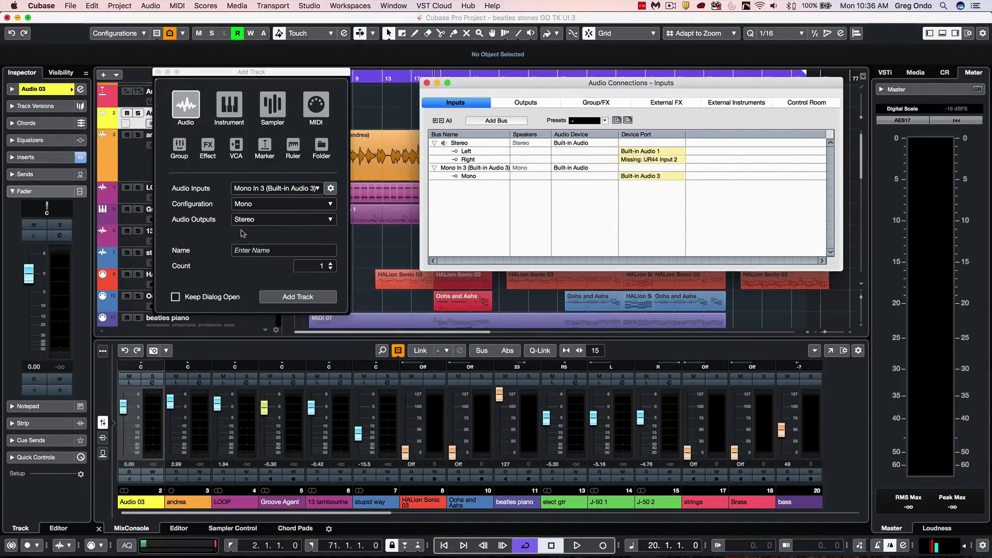
left_click(276, 252)
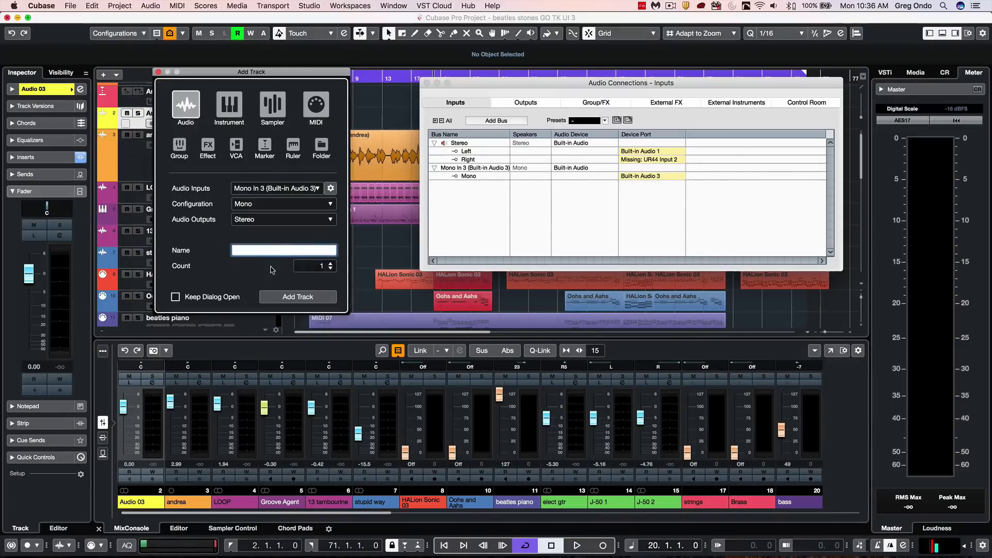
left_click(269, 272)
left_click(329, 263)
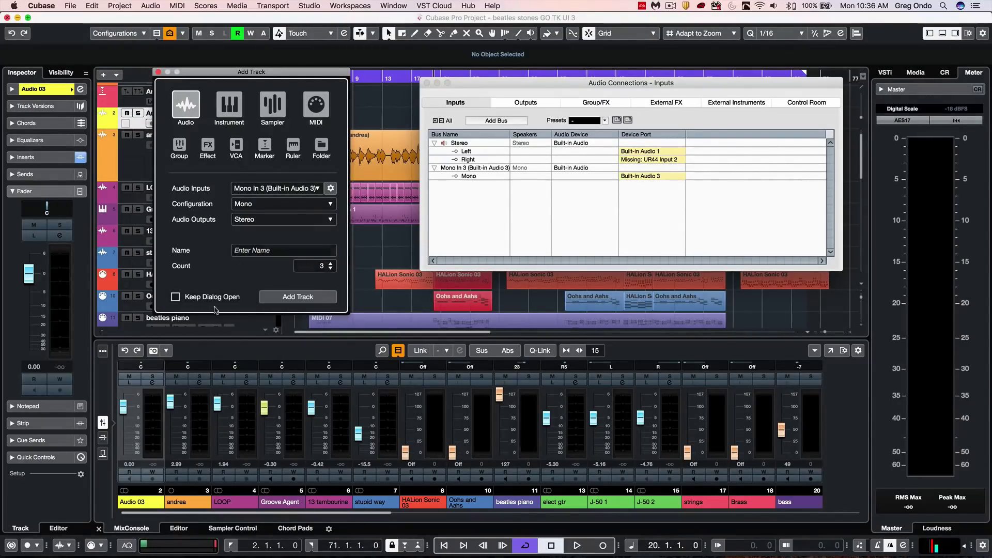
left_click(426, 82)
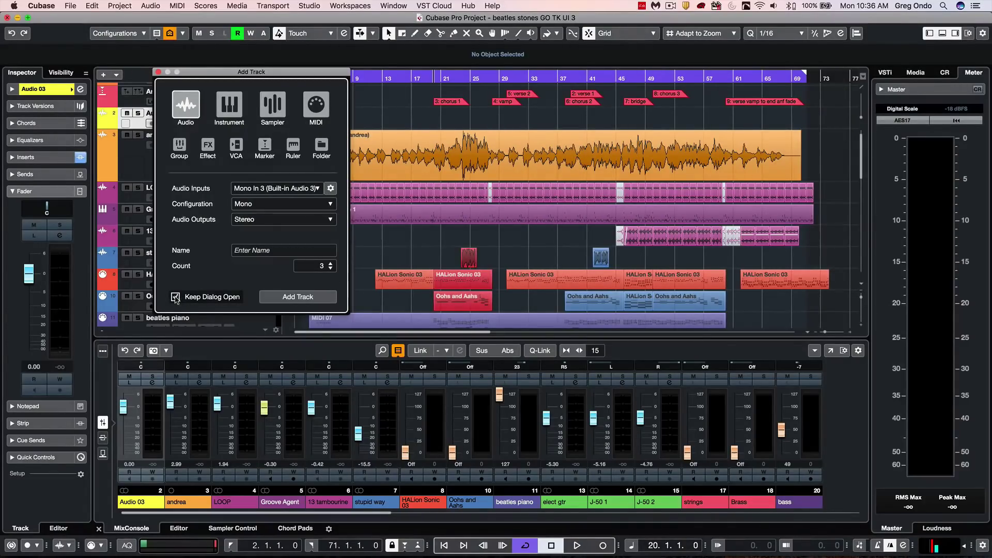
left_click(298, 297)
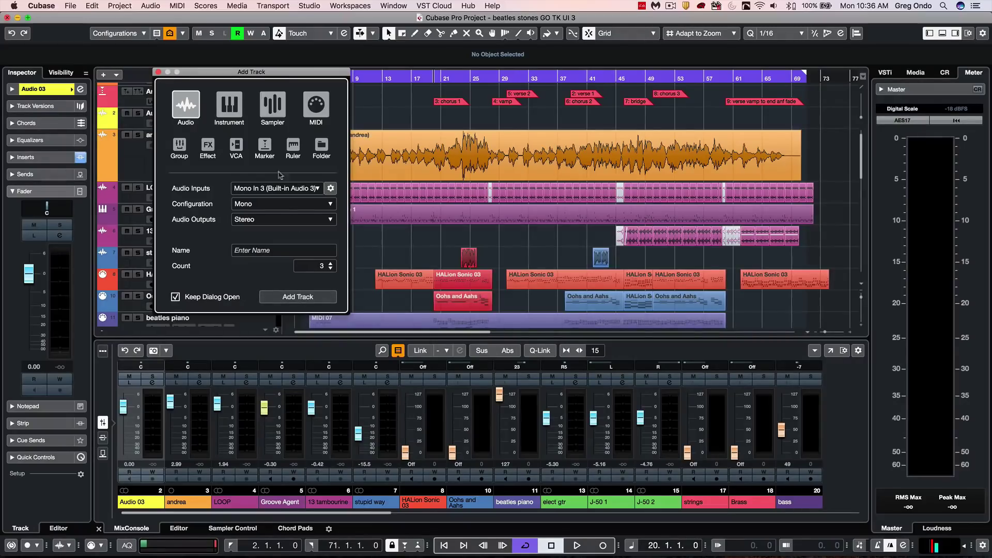
Step: Add four group tracks outside any folder and close the Add Track dialog
left_click(178, 143)
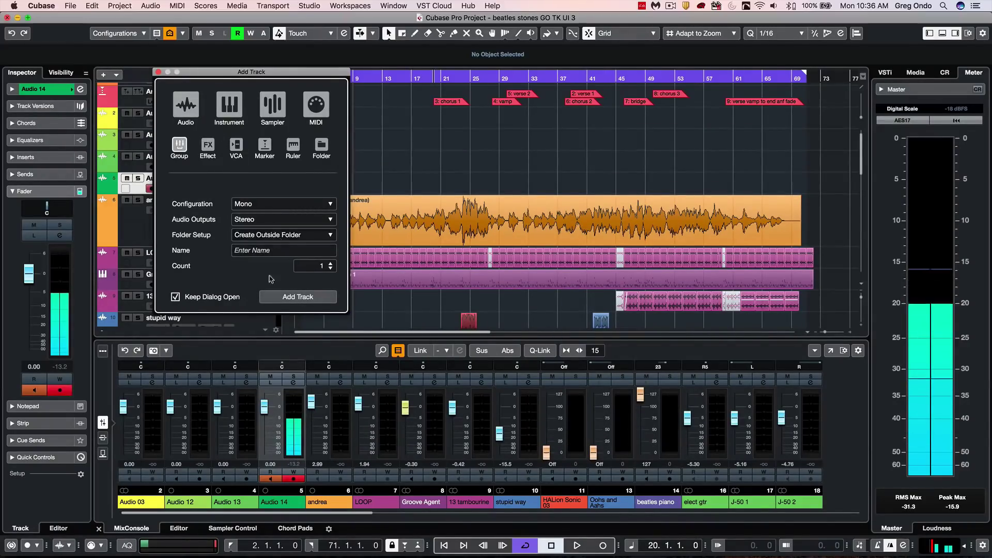
left_click(283, 234)
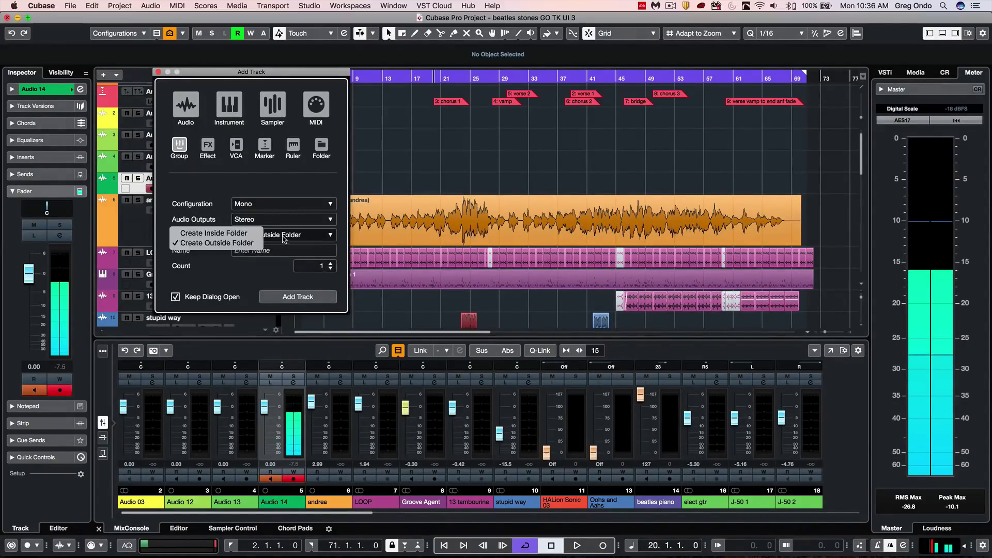
left_click(248, 240)
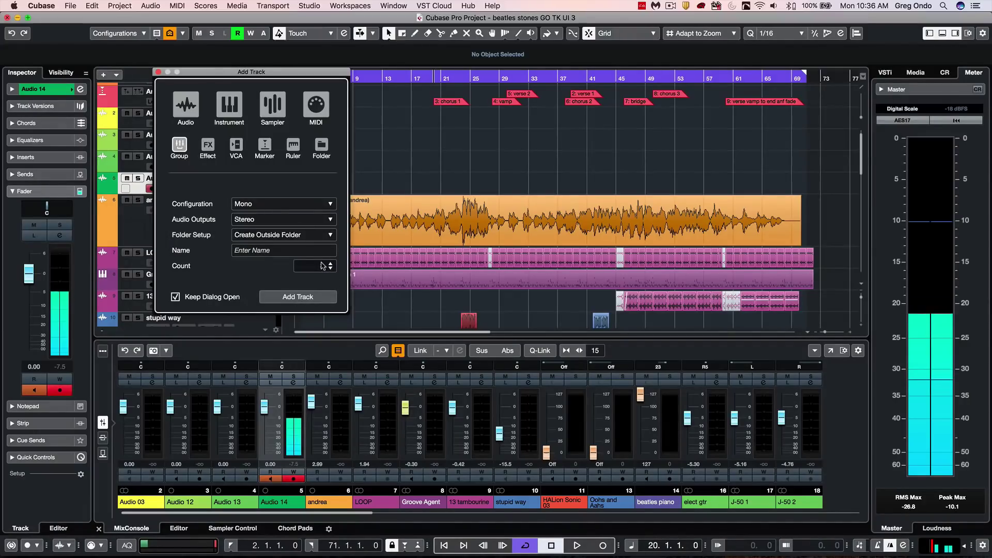
scroll(314, 266, "up", 3)
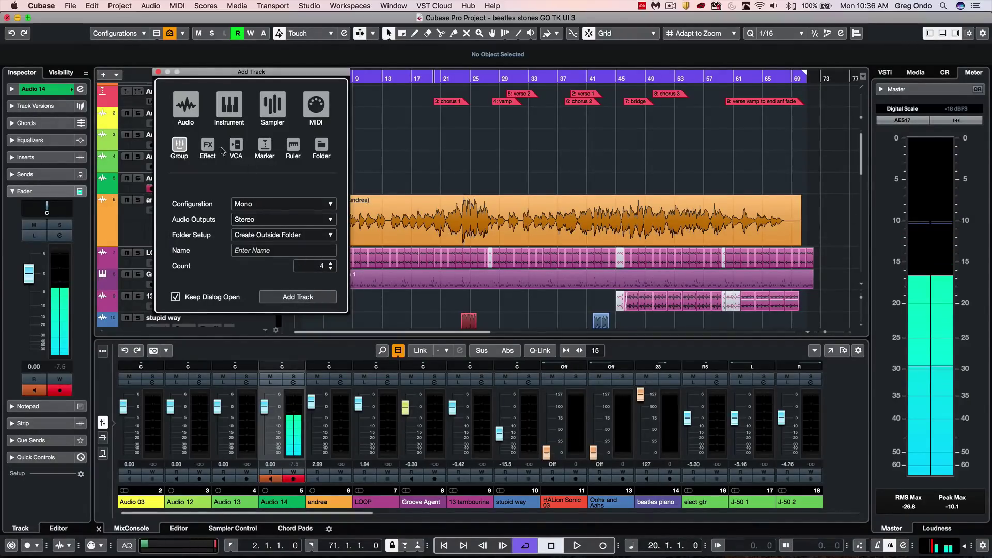
left_click(313, 298)
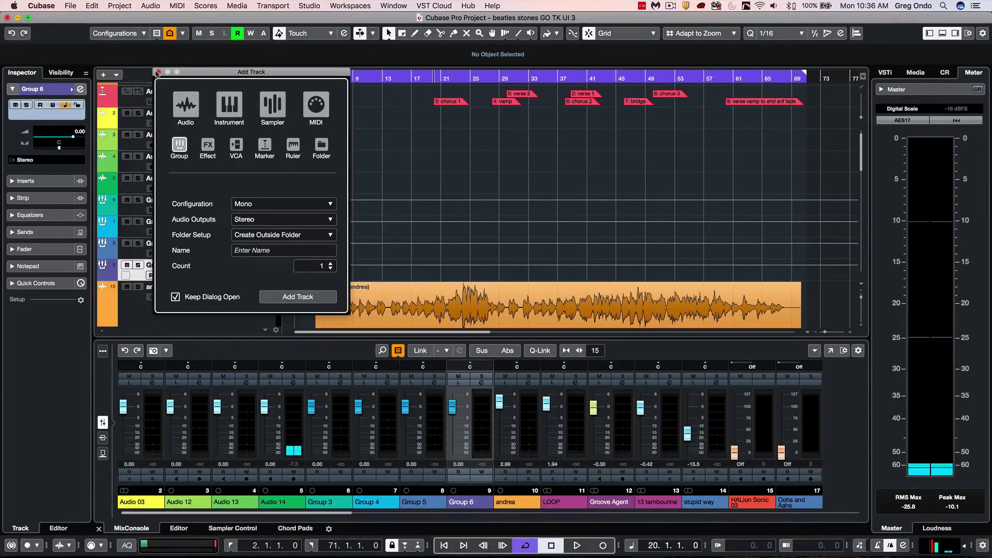
left_click(158, 73)
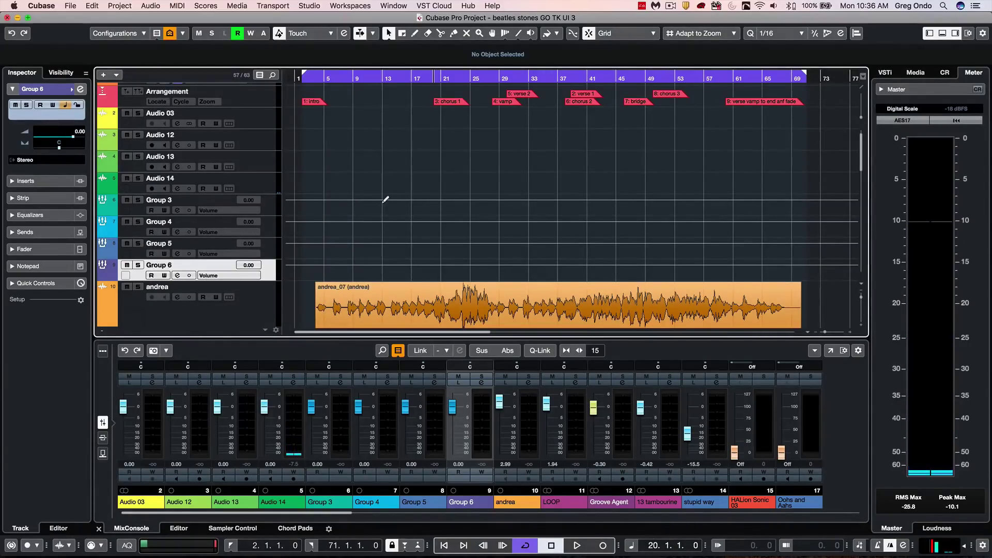
Step: Undo the added group tracks, select Audio 03, and expand its Inserts section
key("super+z")
key("super+z")
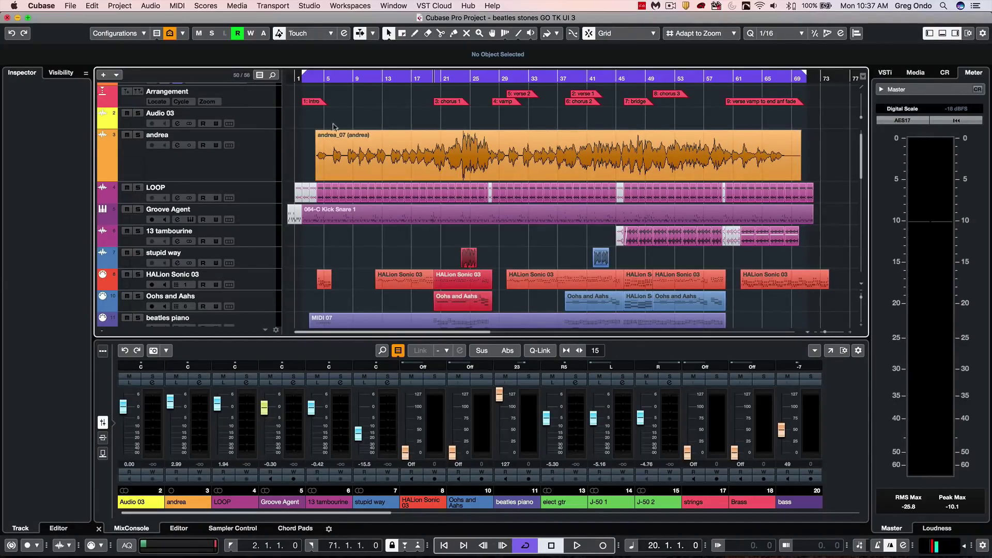
left_click(264, 119)
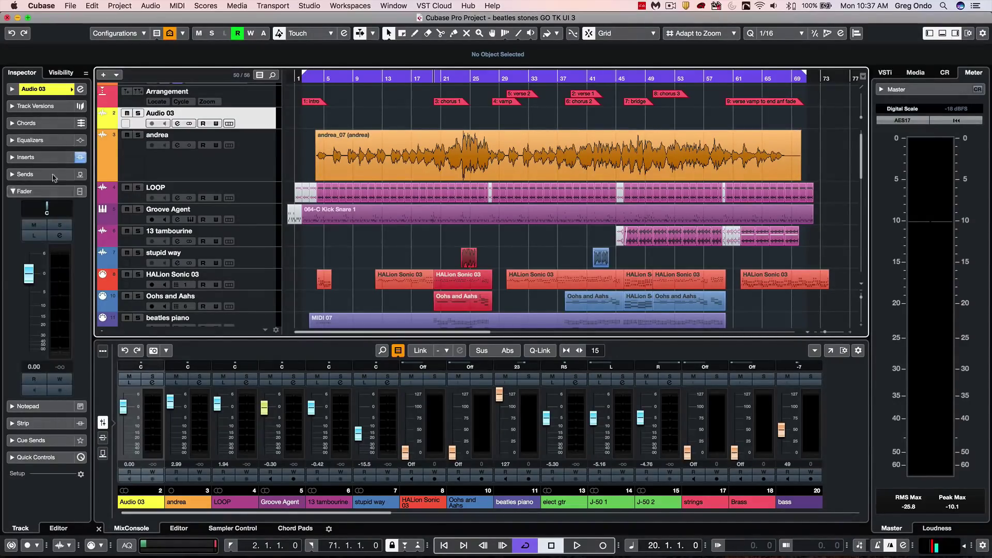
left_click(46, 157)
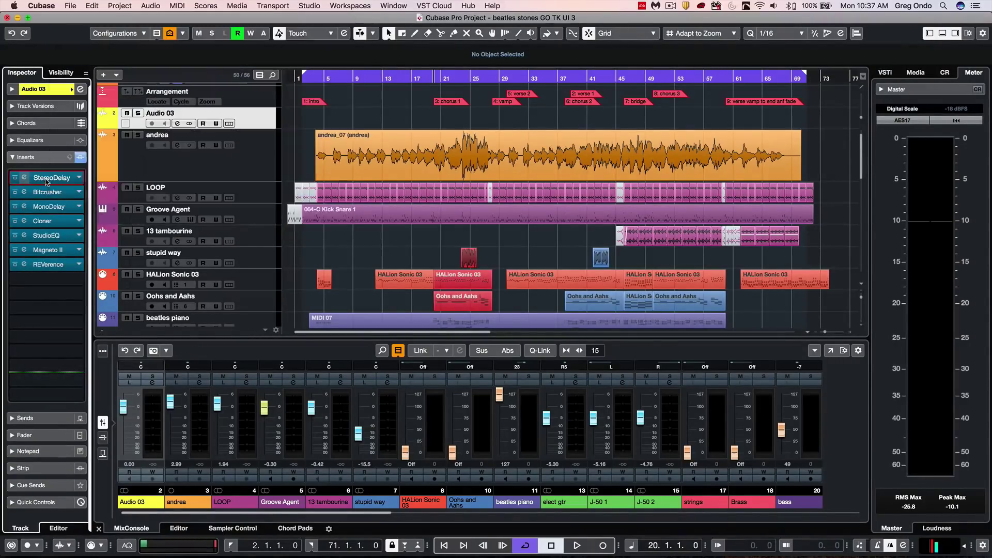
double_click(47, 178)
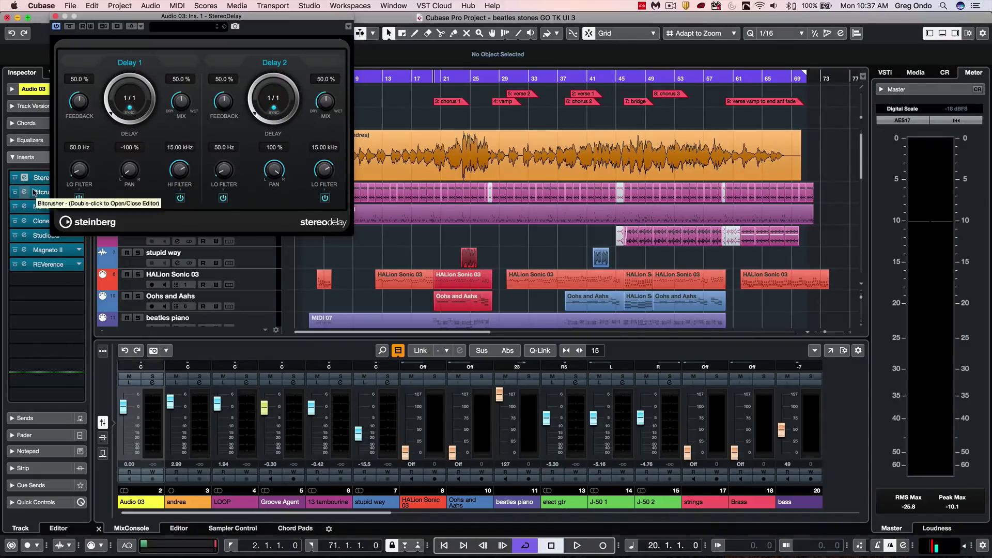
double_click(35, 193)
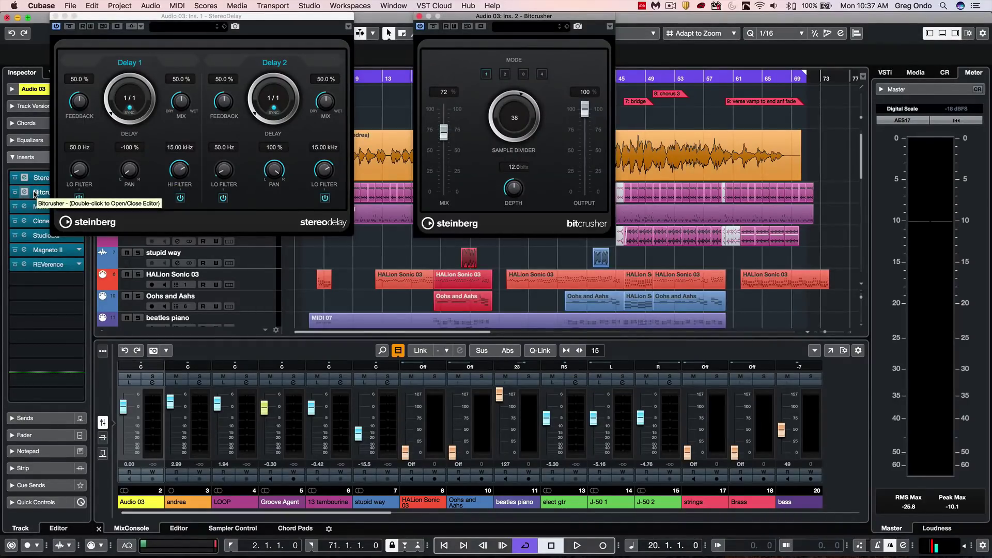
double_click(35, 206)
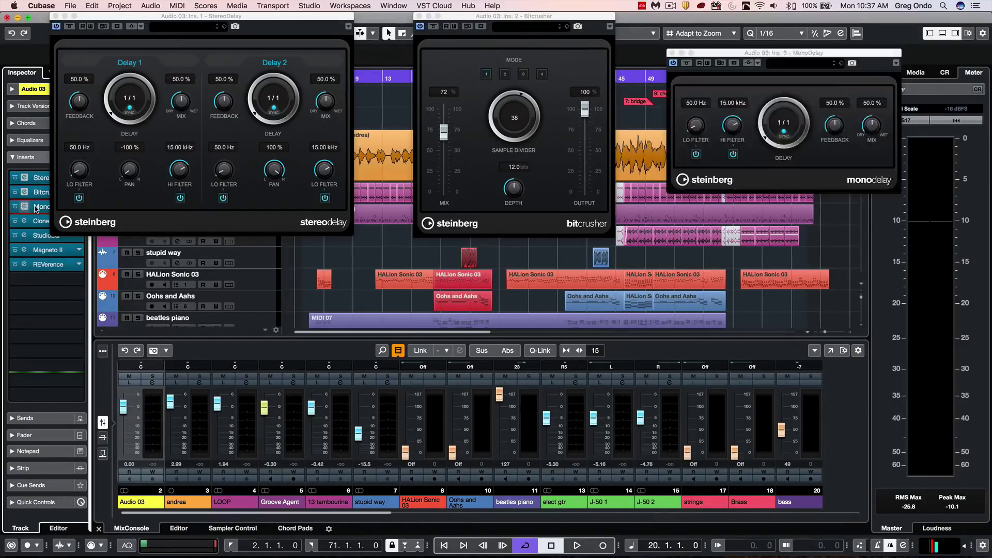
double_click(32, 222)
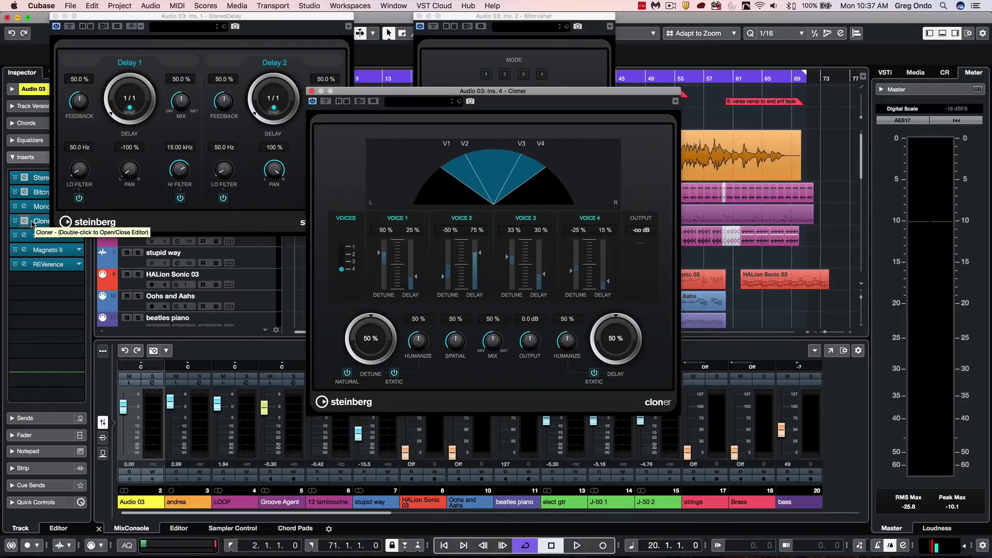
left_click(36, 237)
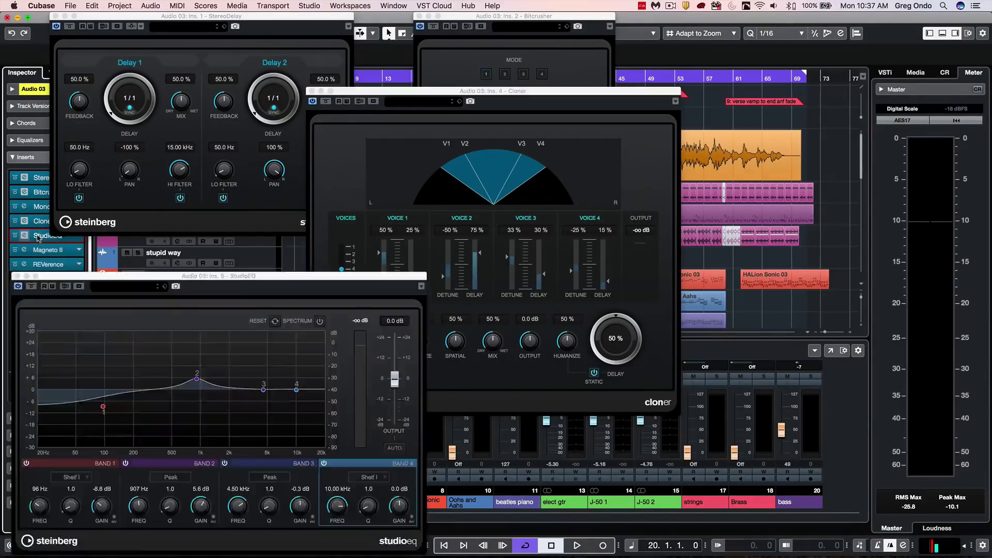
double_click(37, 237)
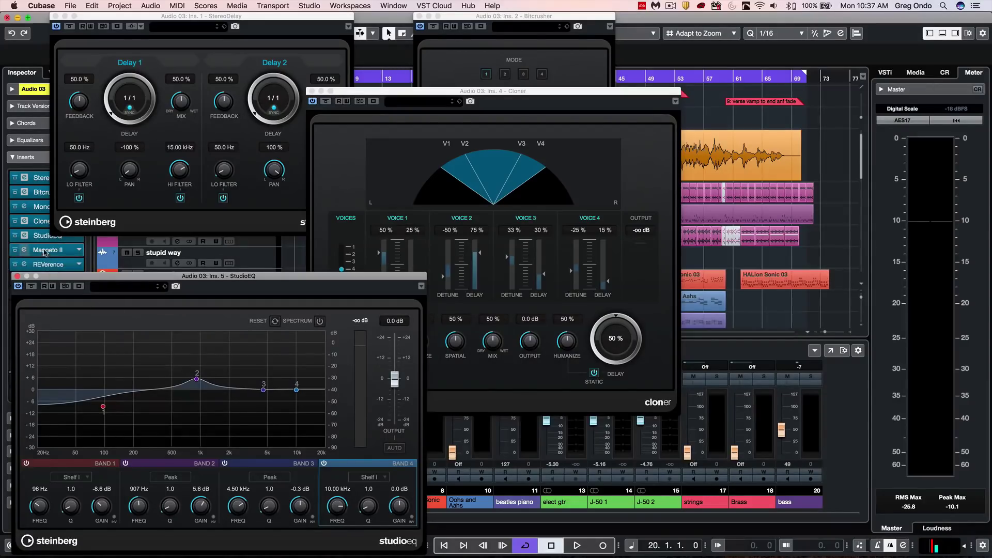
double_click(48, 250)
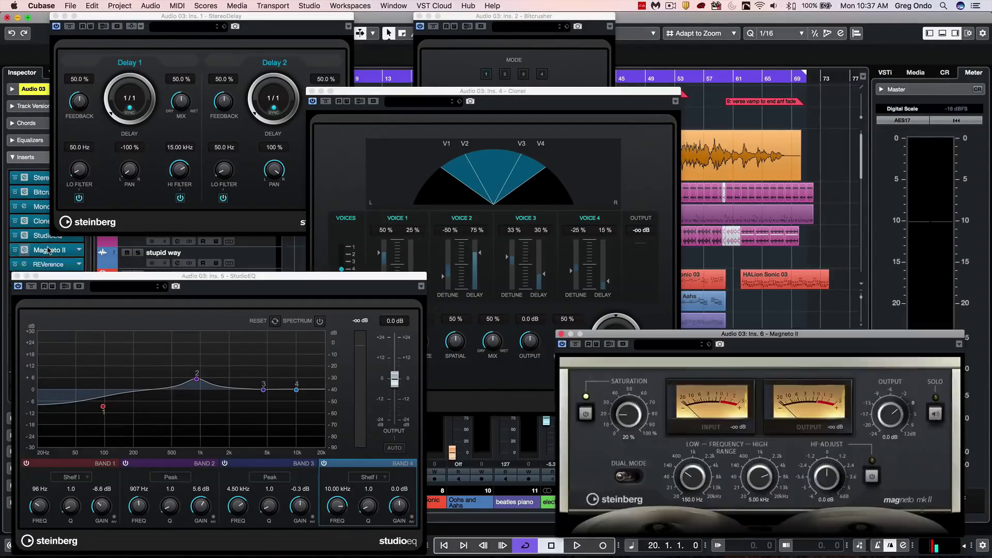
double_click(47, 264)
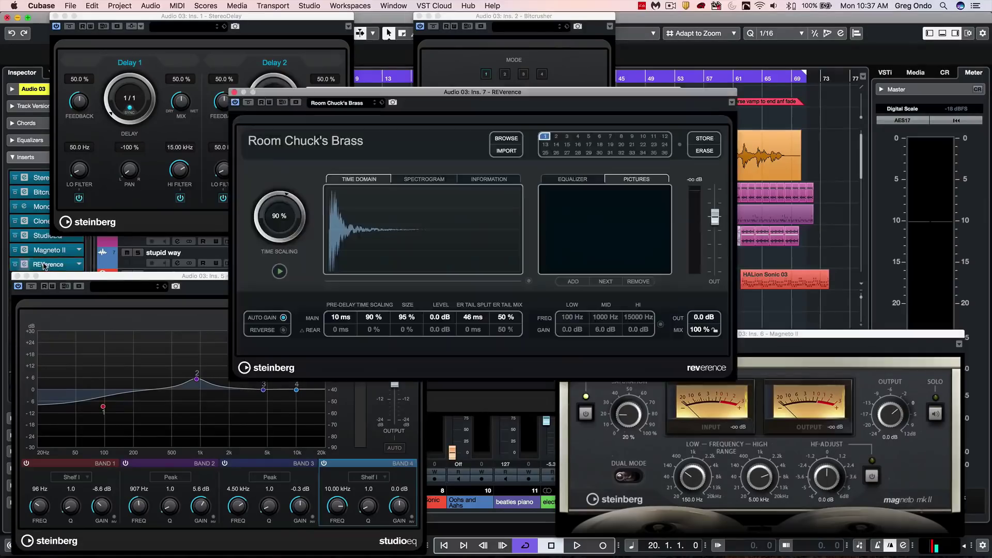
double_click(45, 265)
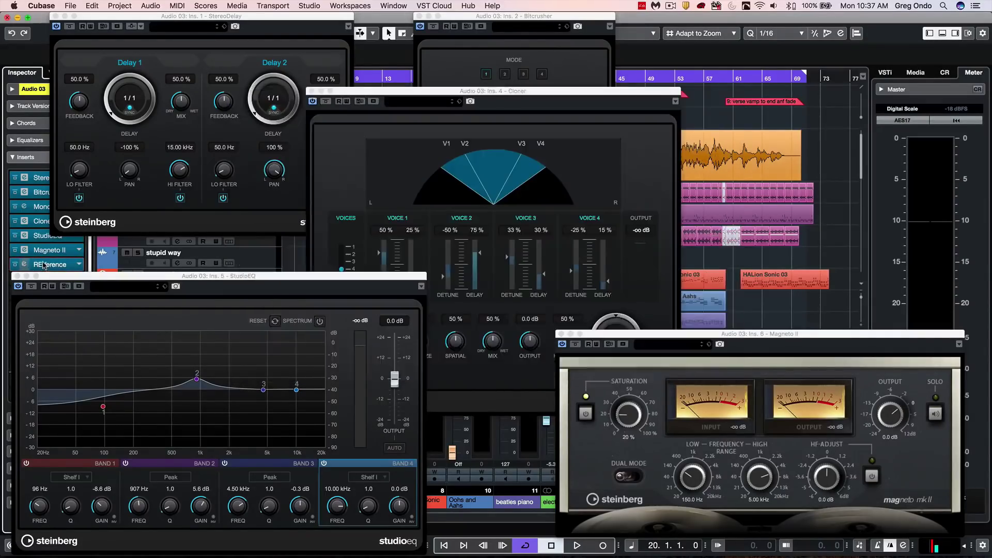
double_click(49, 250)
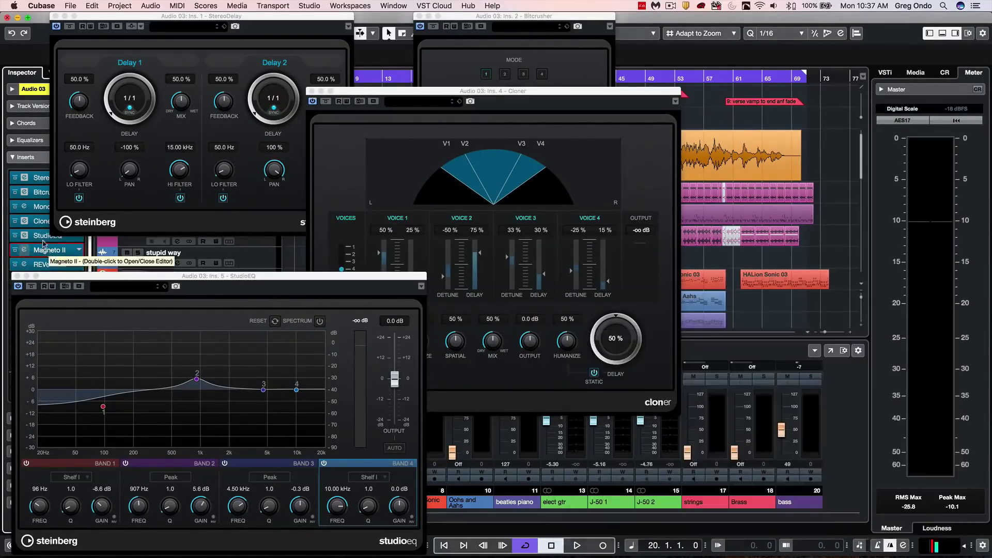
double_click(39, 235)
double_click(43, 223)
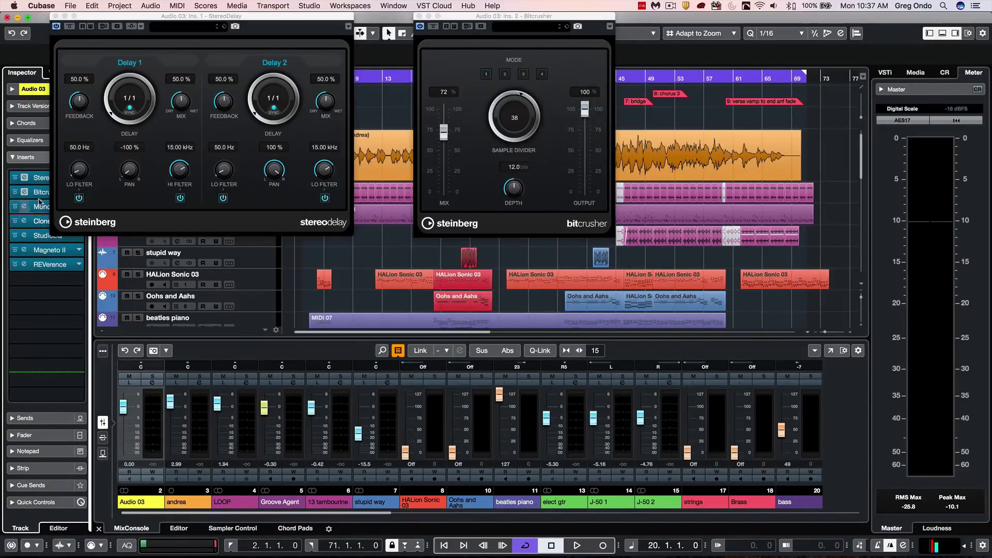
double_click(41, 199)
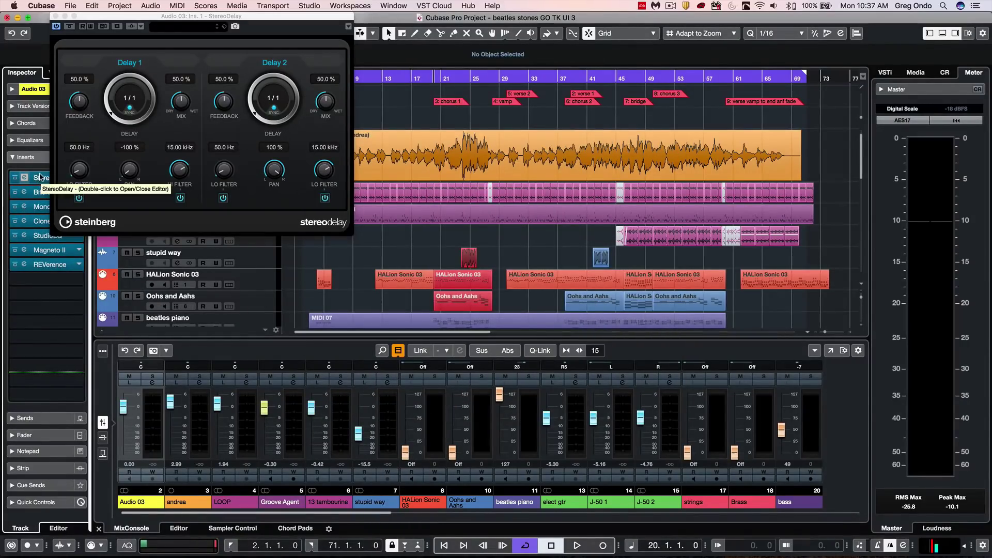
double_click(40, 178)
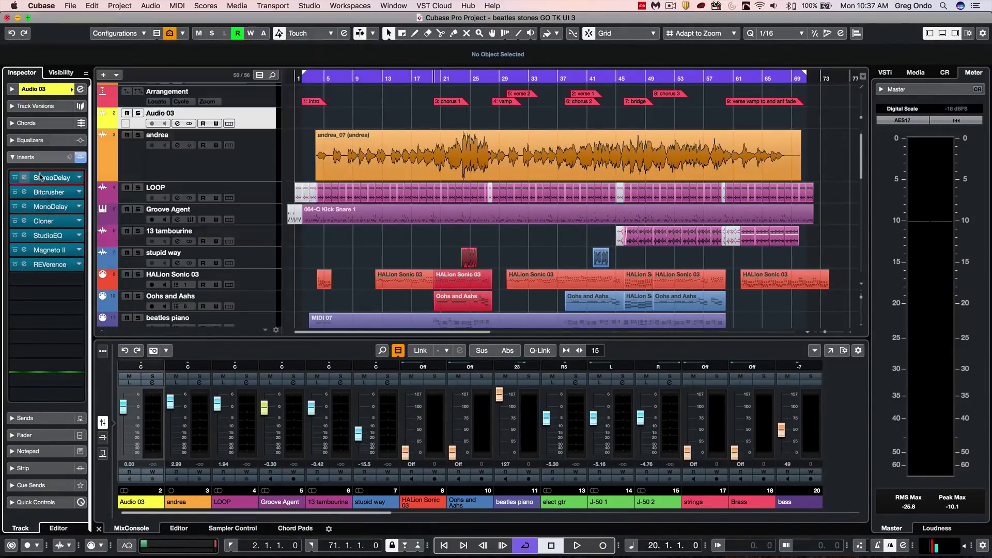
Step: Open the andrea track's Channel Settings and check the full EQ curve view
left_click(188, 175)
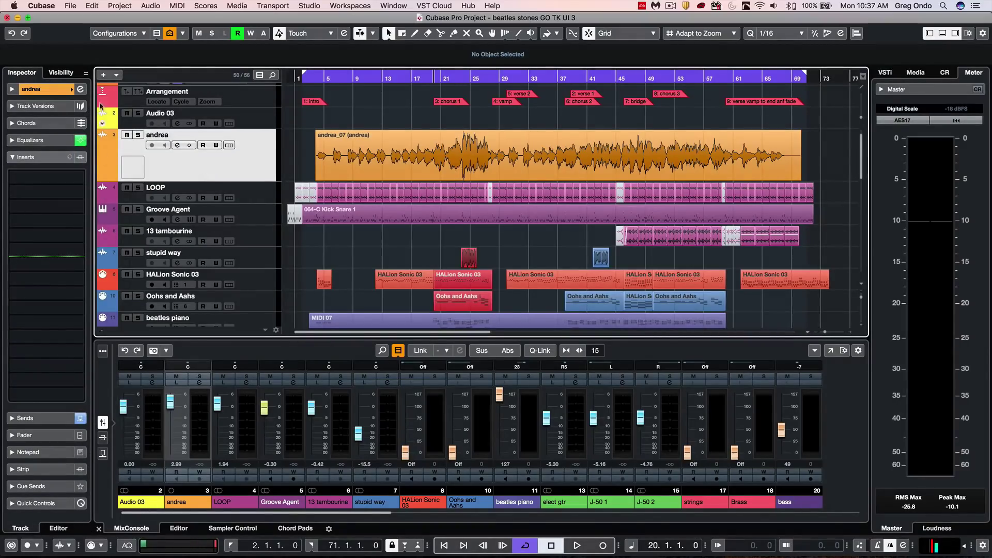
left_click(79, 89)
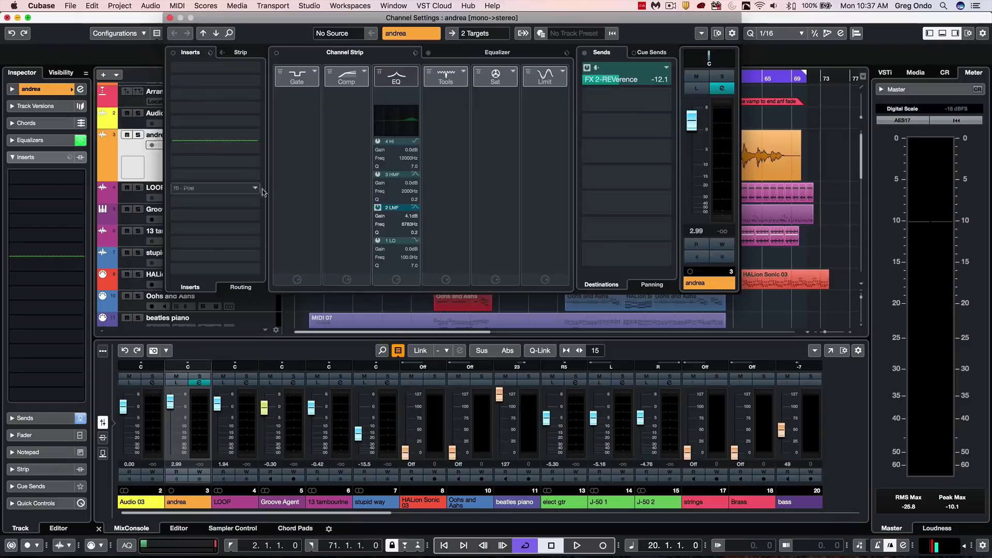
left_click(475, 52)
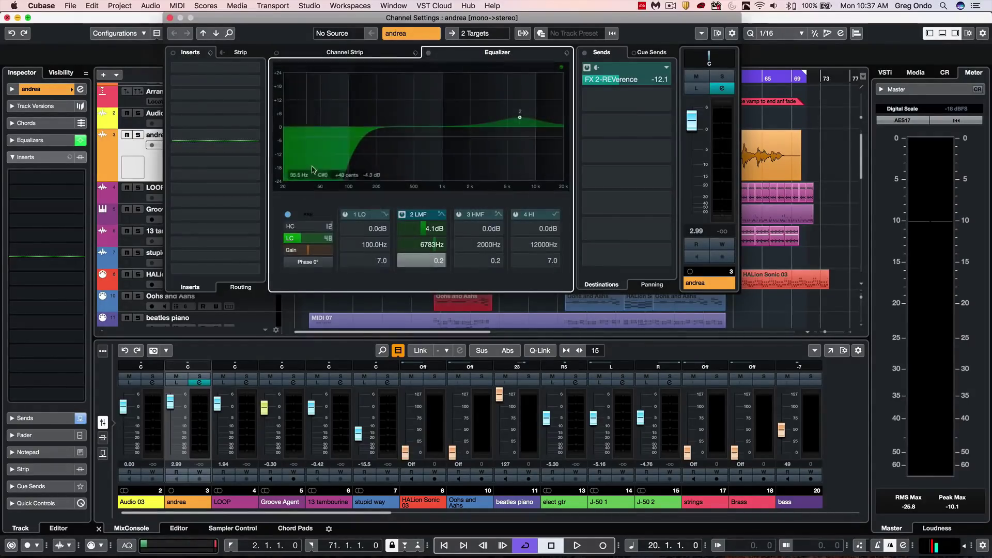
left_click(359, 52)
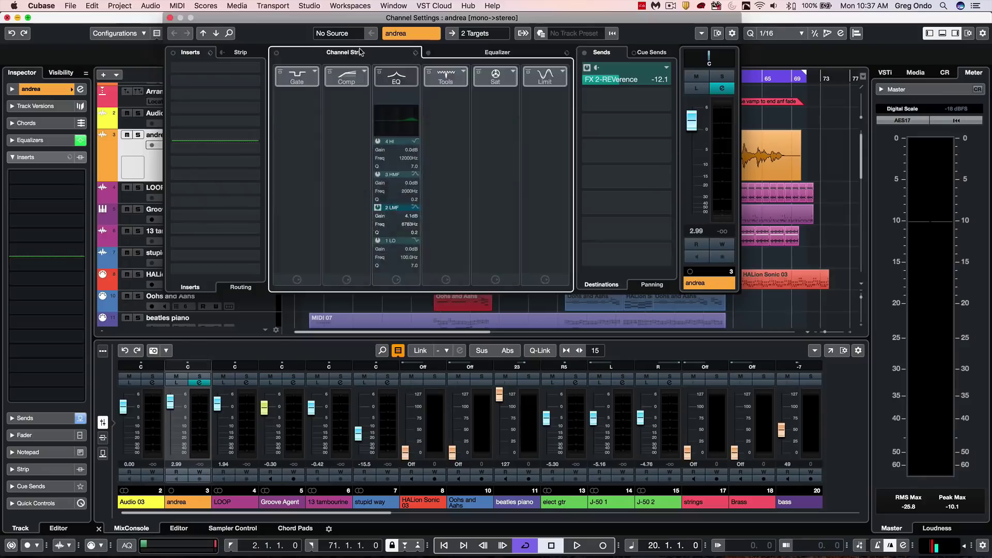
Step: Load Noise Gate, the standard Compressor and DeEsser into the channel strip modules
left_click(313, 74)
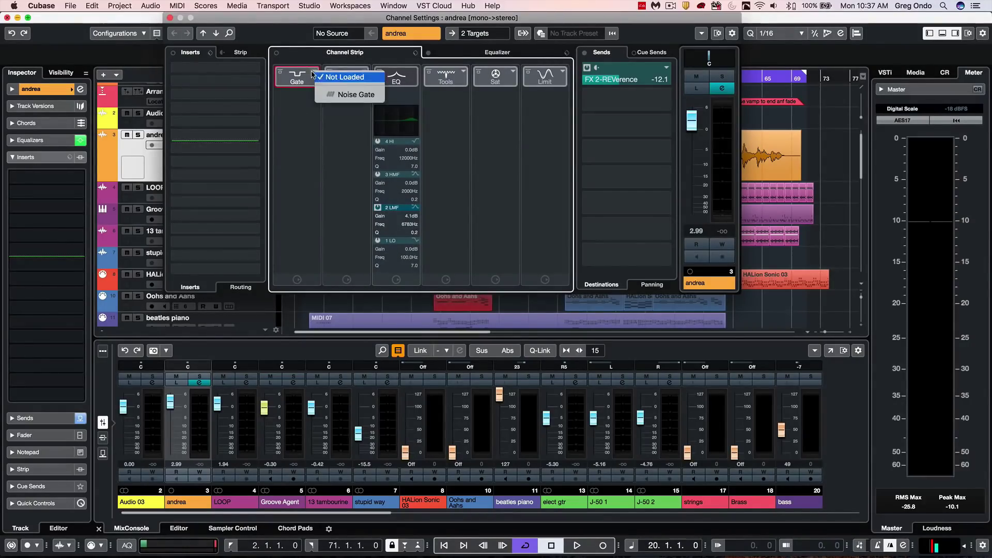
left_click(329, 95)
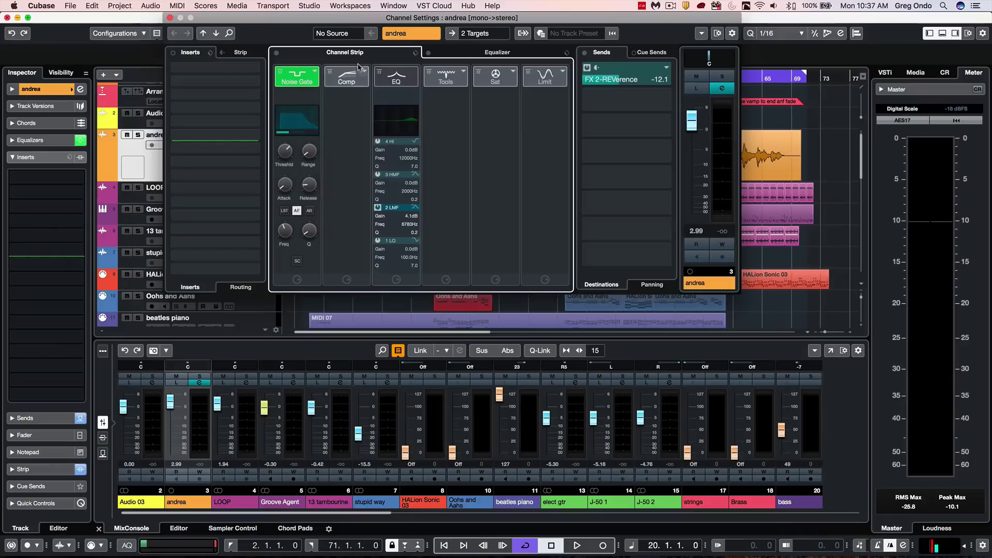
left_click(363, 72)
left_click(395, 96)
left_click(460, 73)
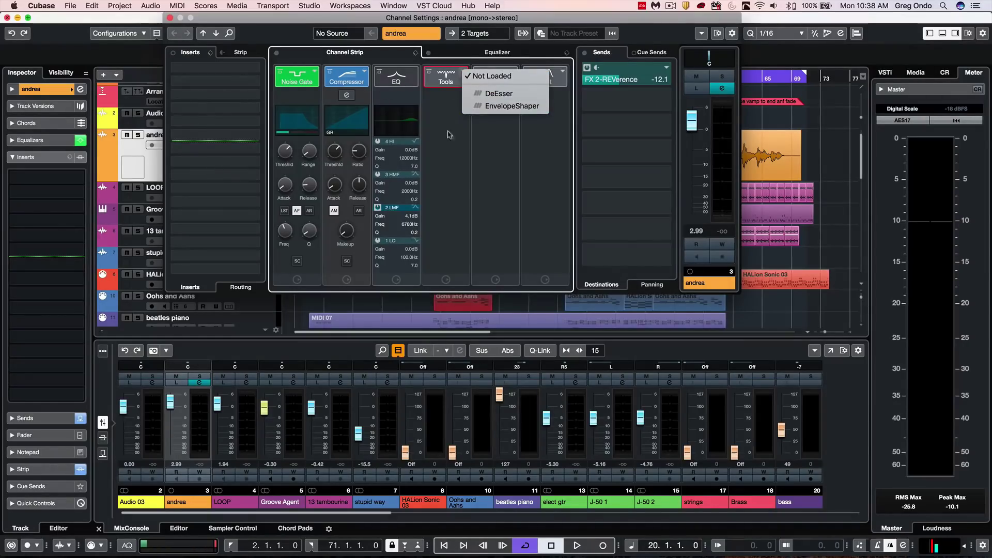
left_click(509, 94)
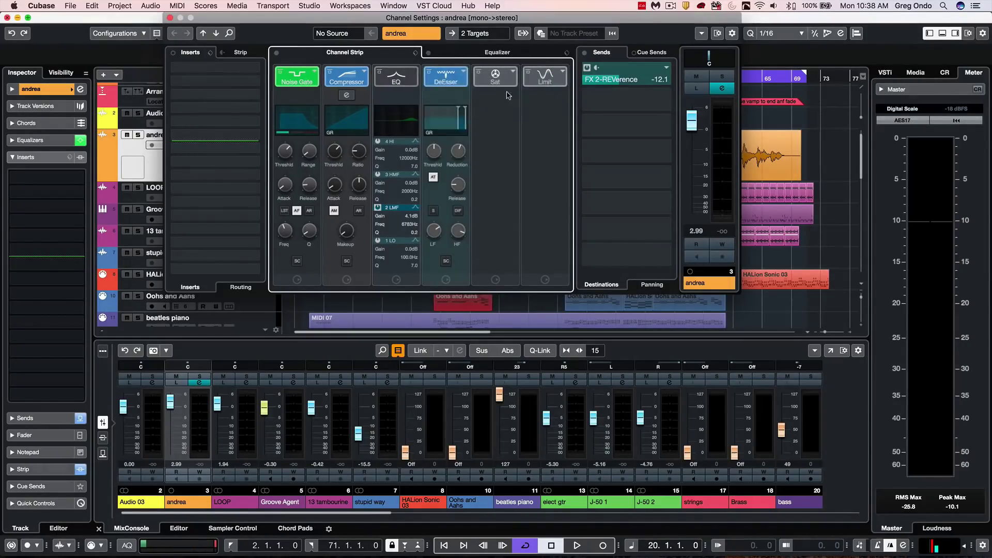
Step: Load Magneto II as the saturation module and a brickwall limiter in the last slot
left_click(459, 76)
left_click(491, 135)
left_click(507, 78)
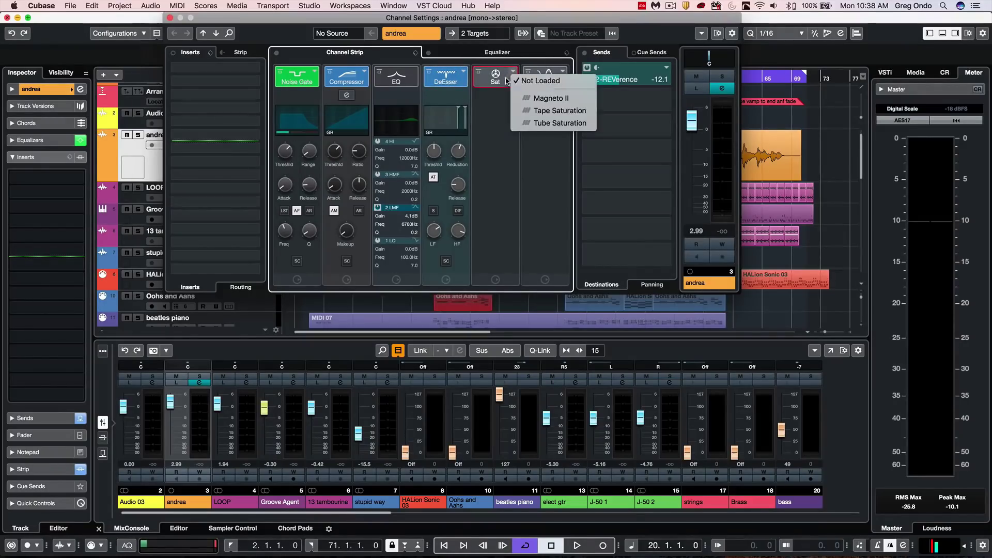
left_click(537, 99)
left_click(545, 76)
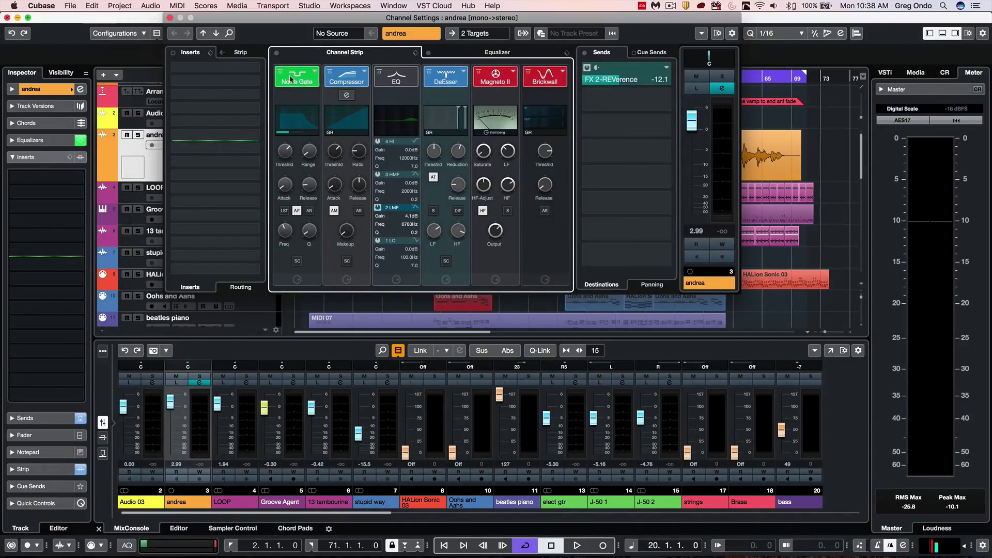
mouse_move(289, 75)
left_mouse_down()
mouse_move(369, 74)
mouse_move(317, 78)
left_mouse_up()
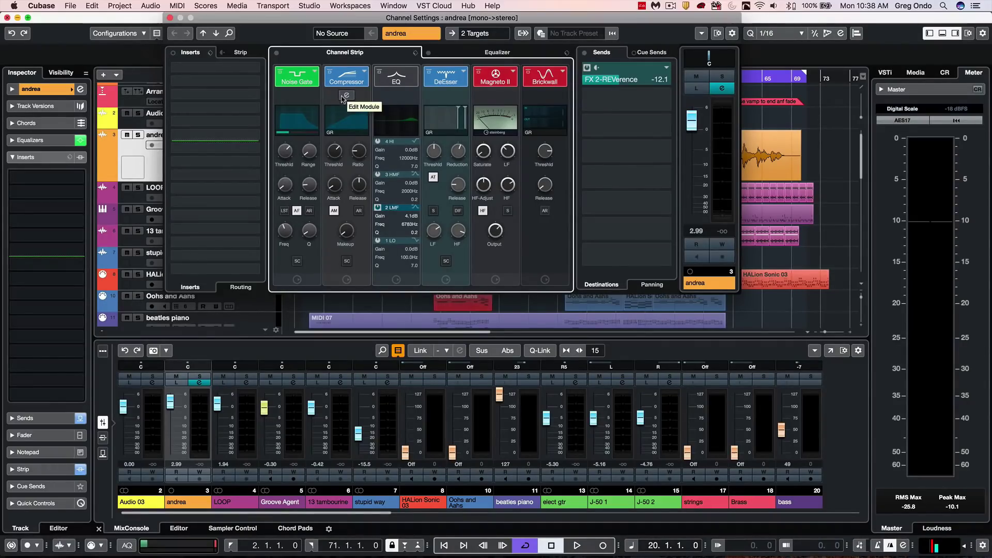
Step: View the Compressor editor, then swap to Tube Compressor and view its editor
left_click(346, 97)
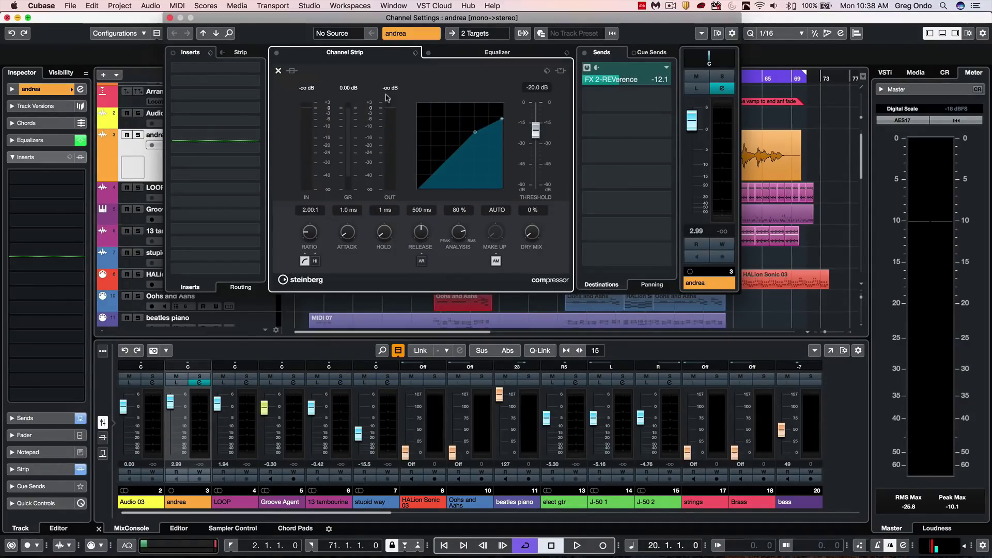
left_click(278, 71)
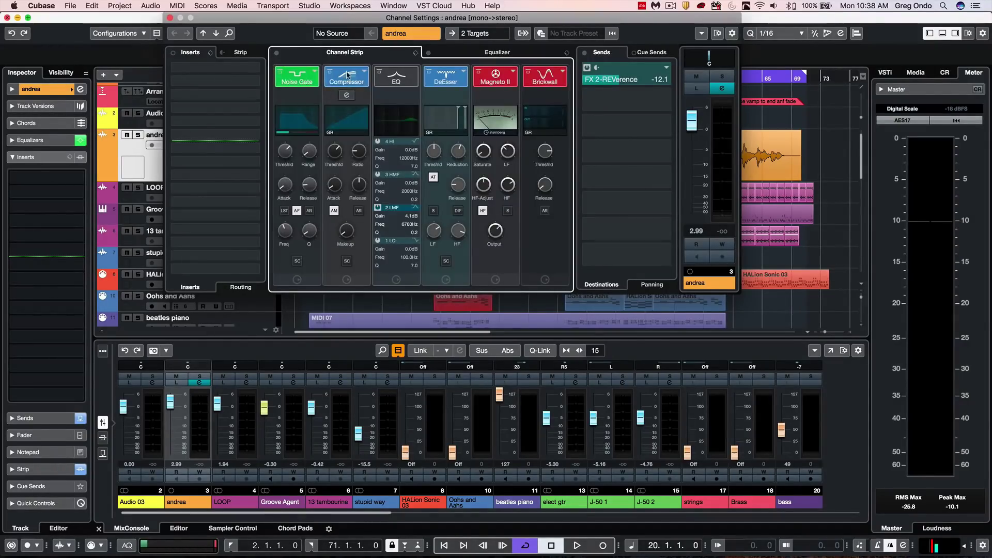
left_click(360, 72)
left_click(371, 86)
left_click(346, 94)
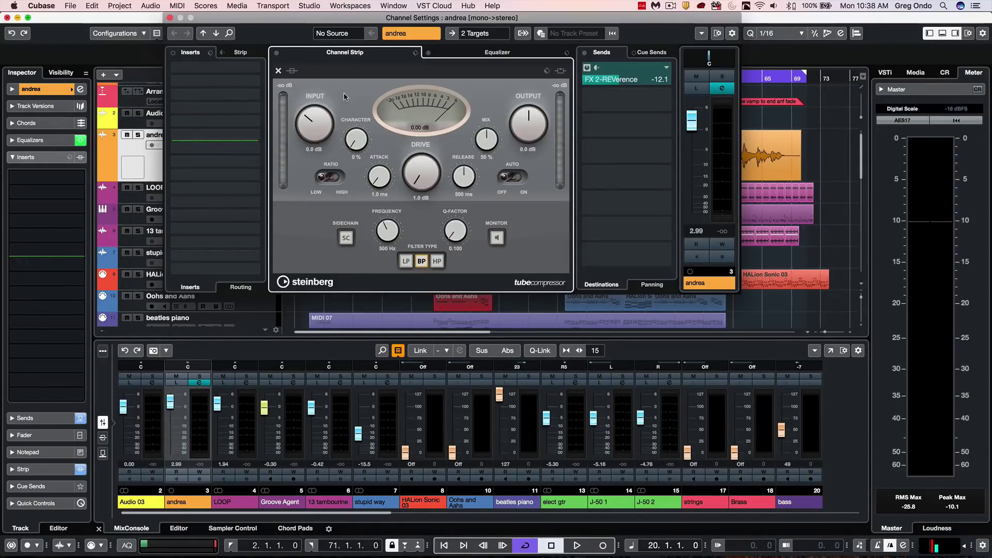
left_click(279, 71)
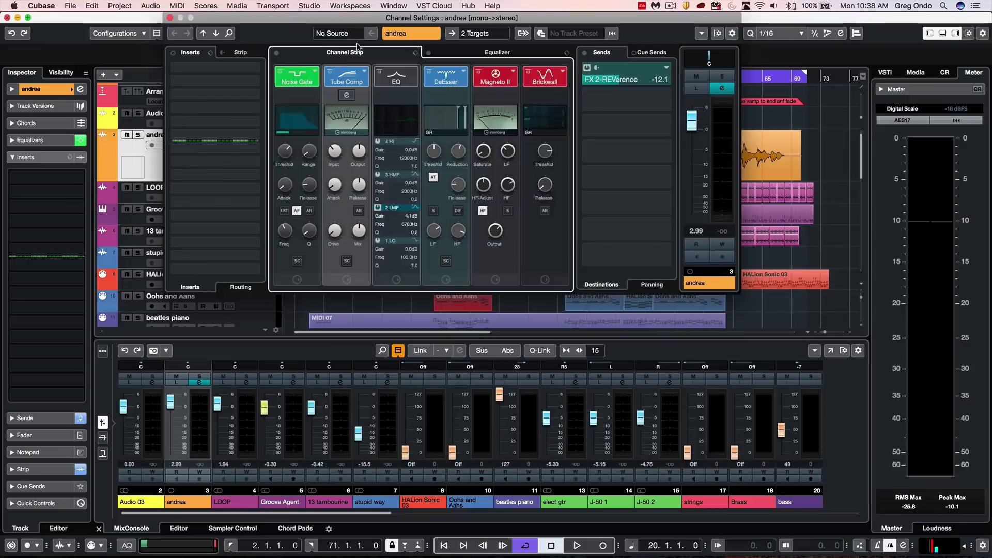
Step: Switch to Vintage Compressor, check its editor, and close the Channel Settings window
left_click(362, 72)
left_click(371, 86)
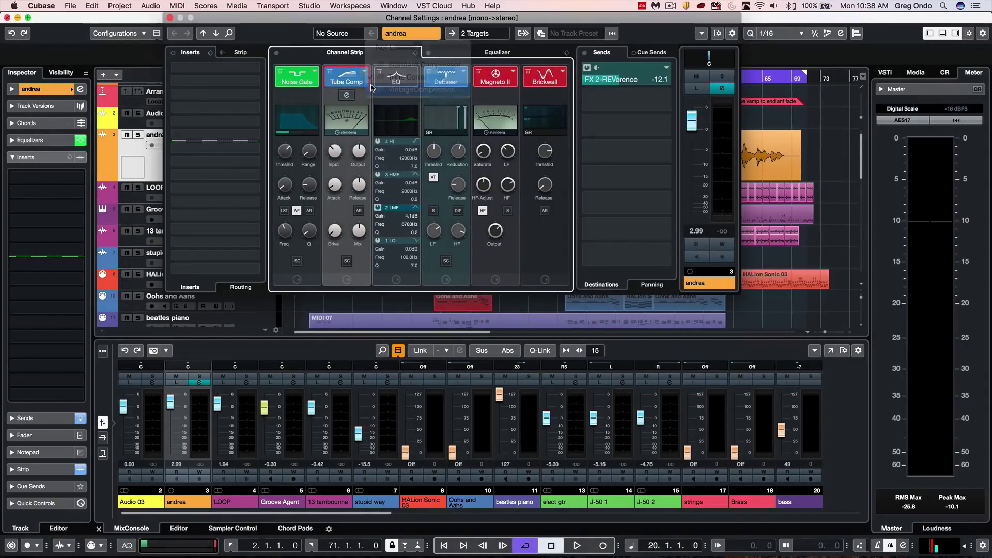
left_click(347, 94)
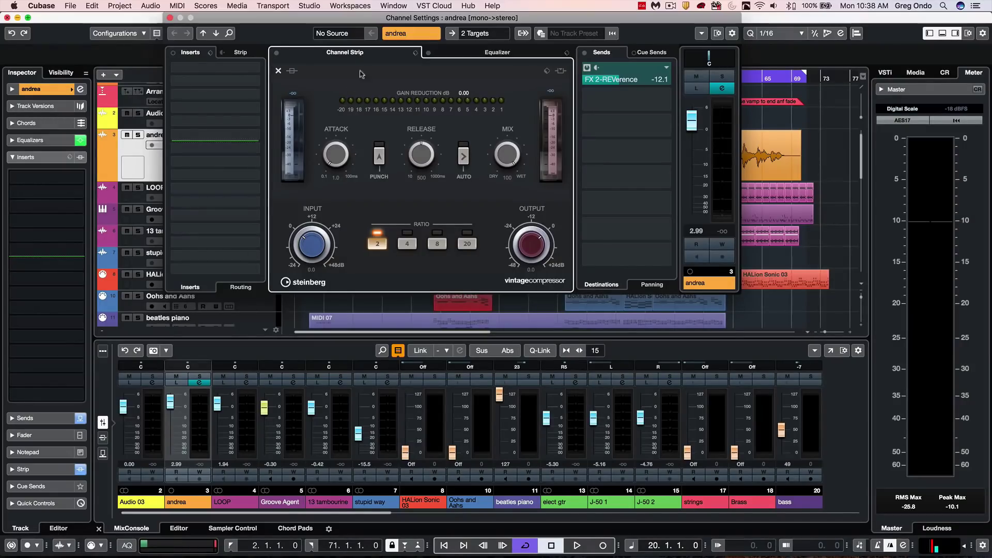
left_click(279, 71)
left_click(171, 17)
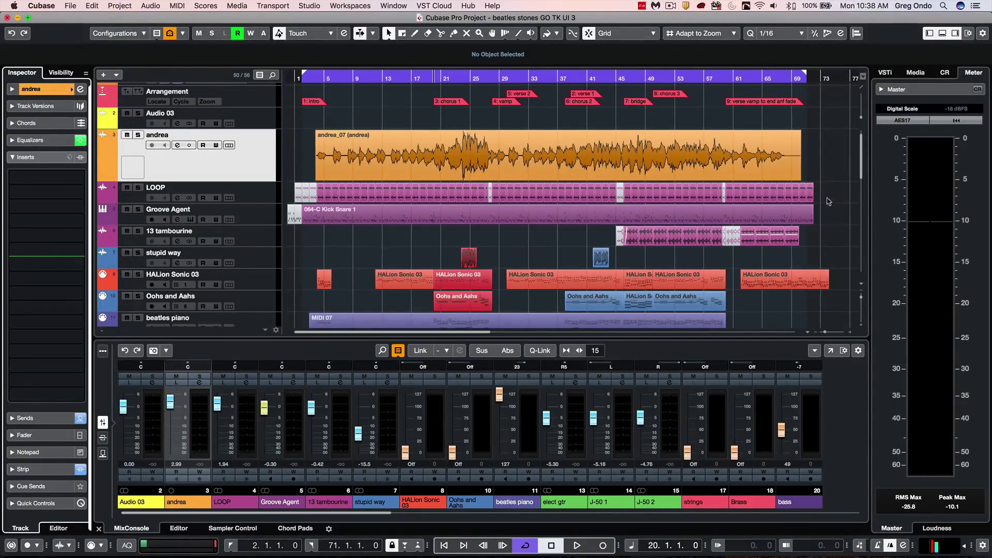
Step: Open VST Instruments in the Media browser and look at the Default sorting options
left_click(916, 73)
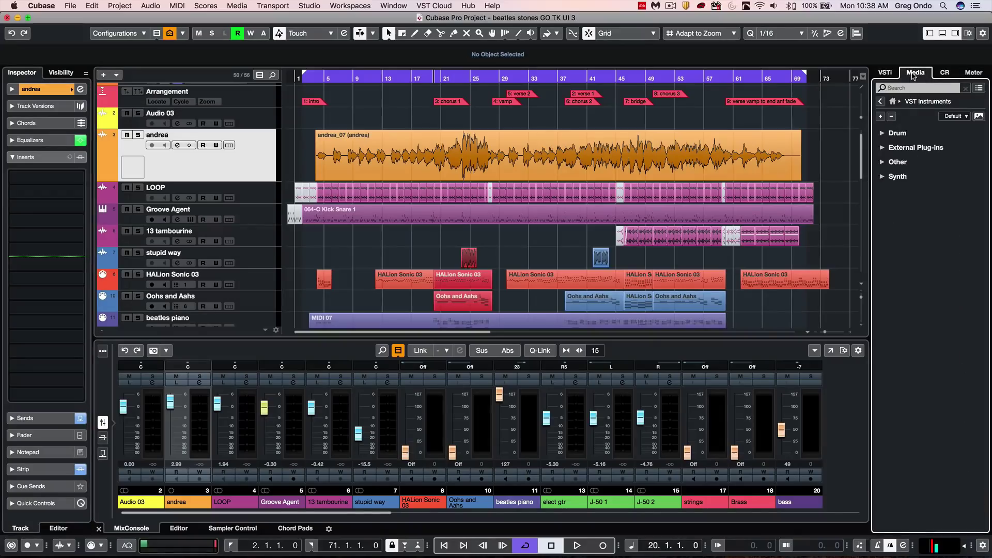
left_click(880, 102)
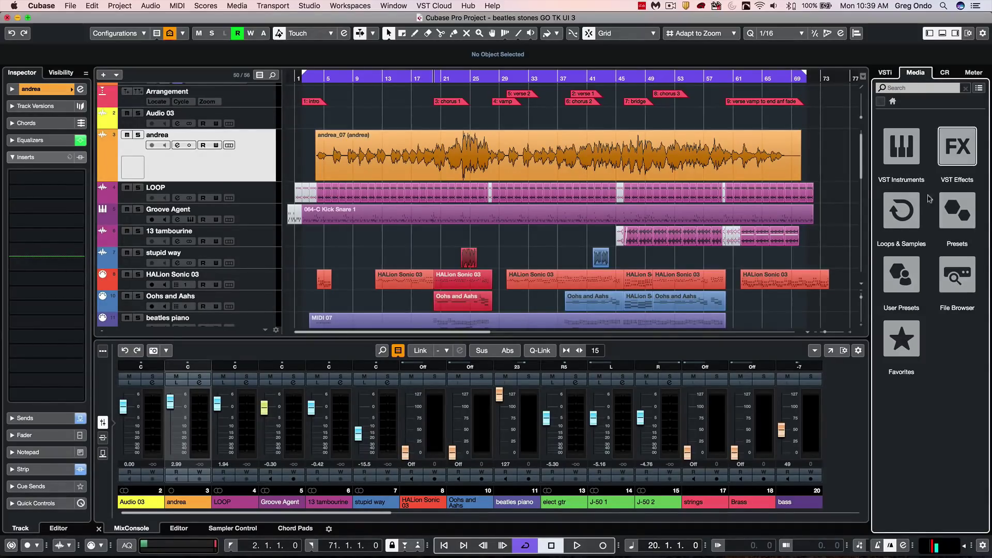
left_click(905, 140)
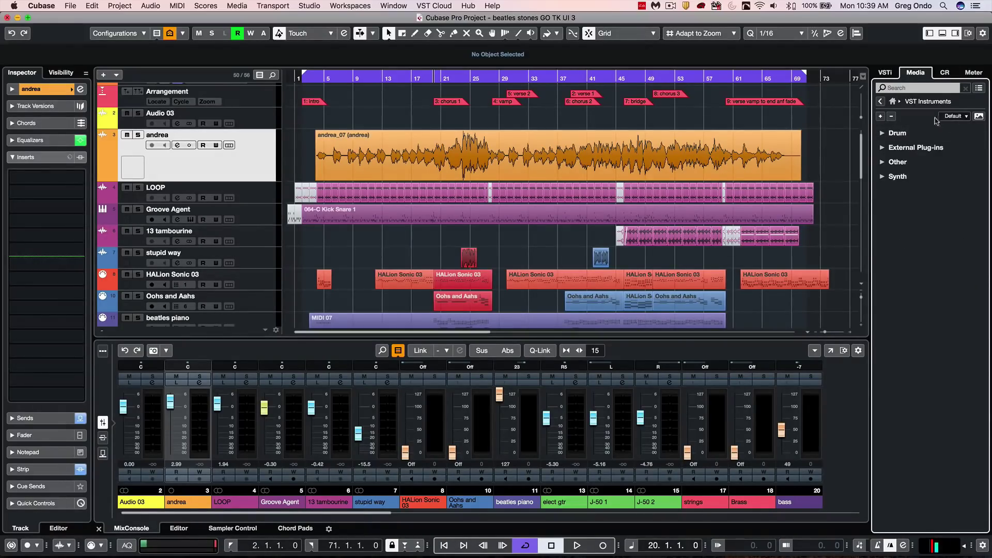
left_click(952, 115)
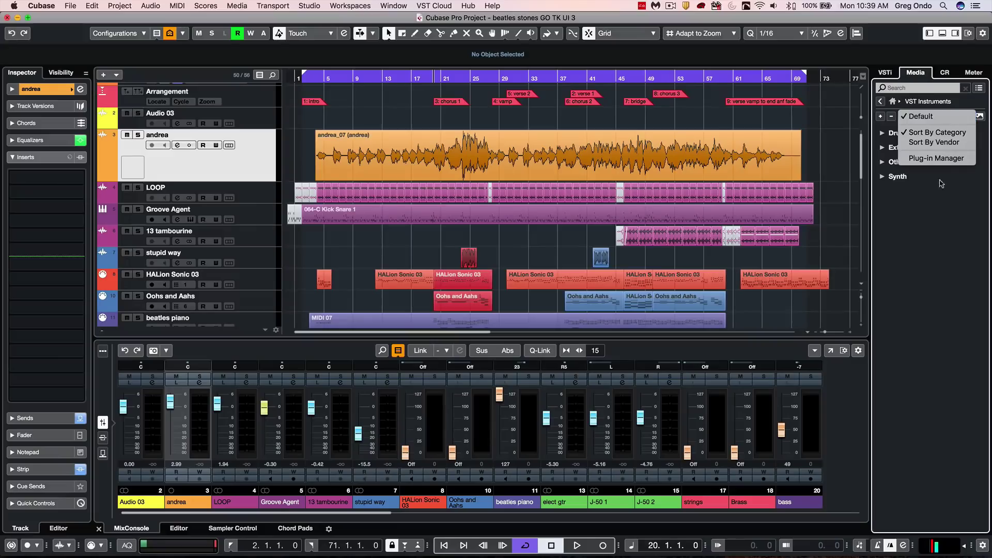
left_click(933, 204)
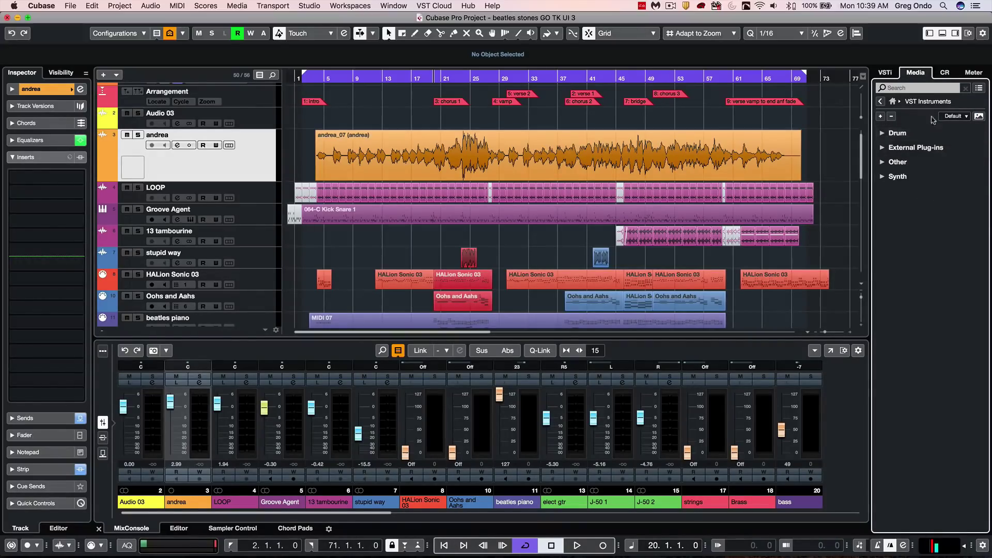
Step: Expand and collapse the instrument categories, including the Drum and Other folders
left_click(881, 116)
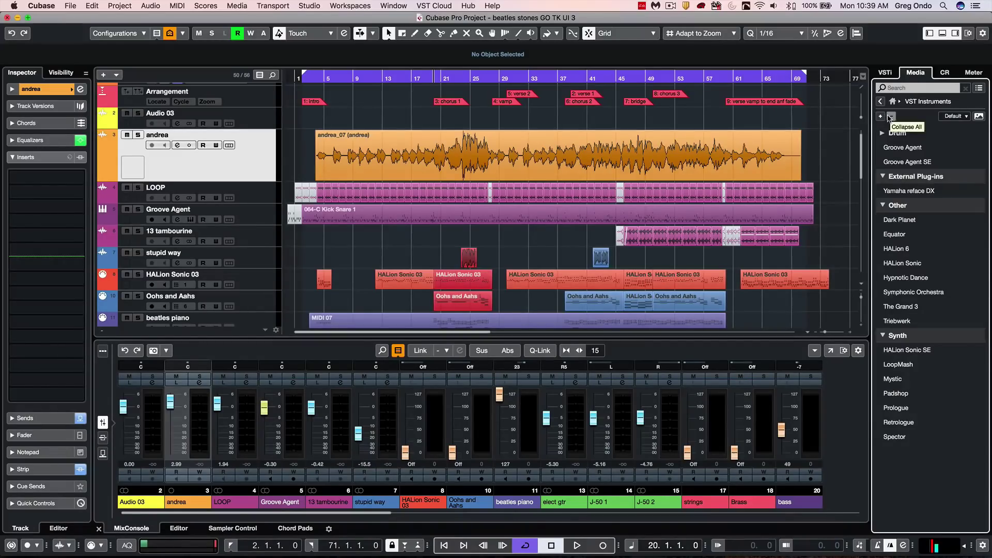
left_click(891, 116)
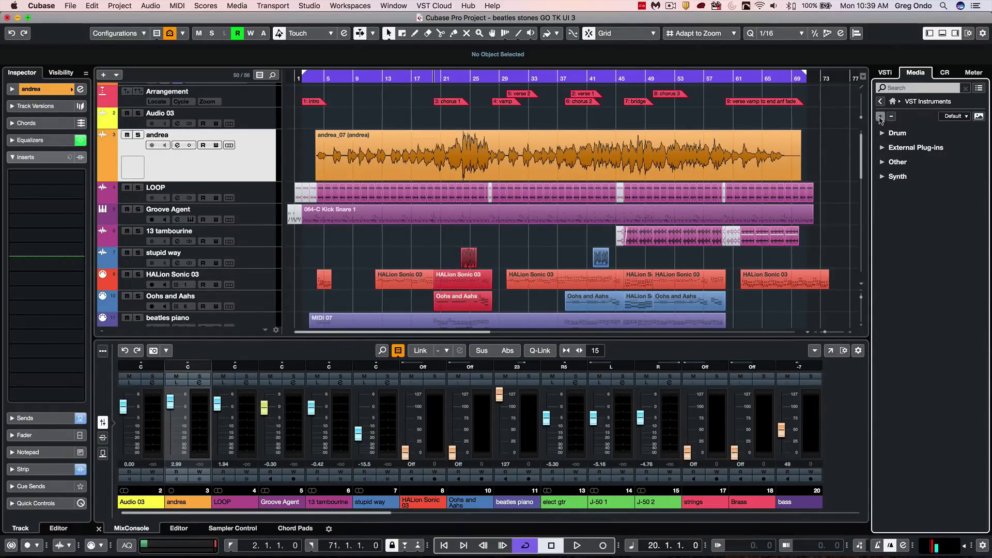
left_click(881, 116)
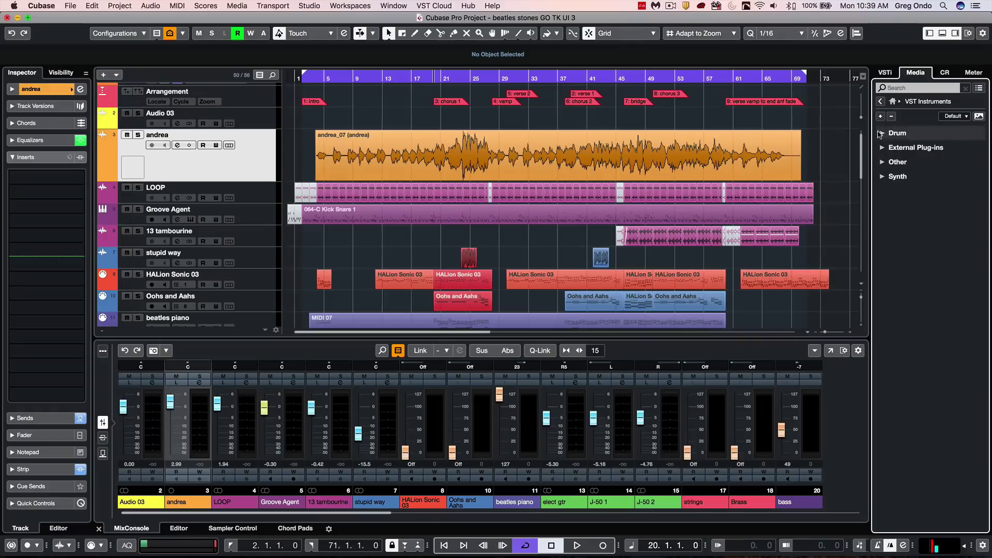
left_click(880, 134)
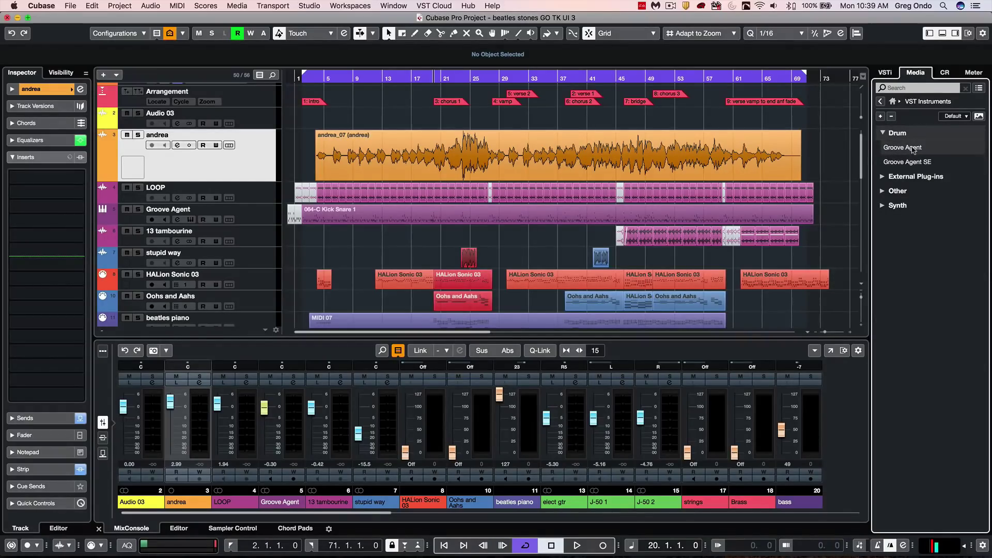
left_click(930, 190)
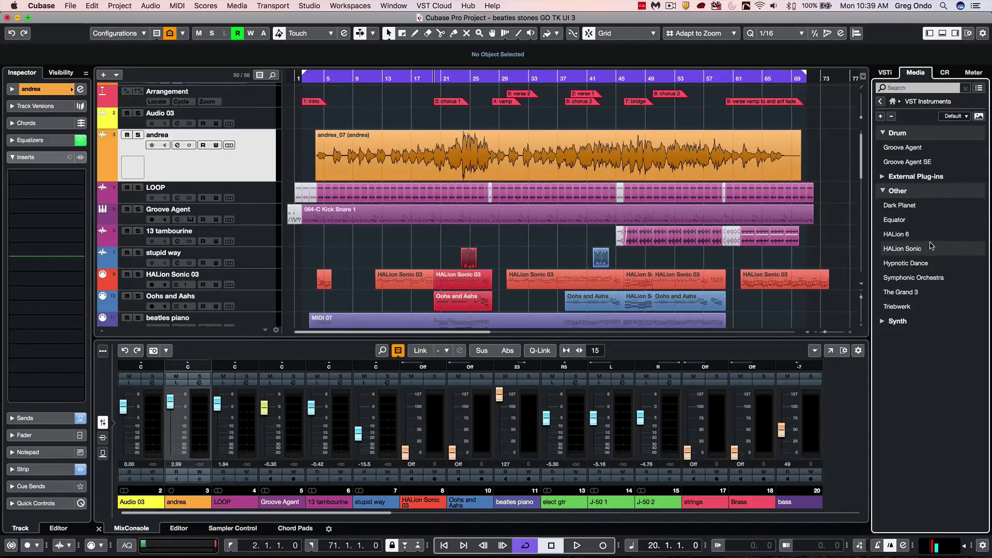
left_click(880, 116)
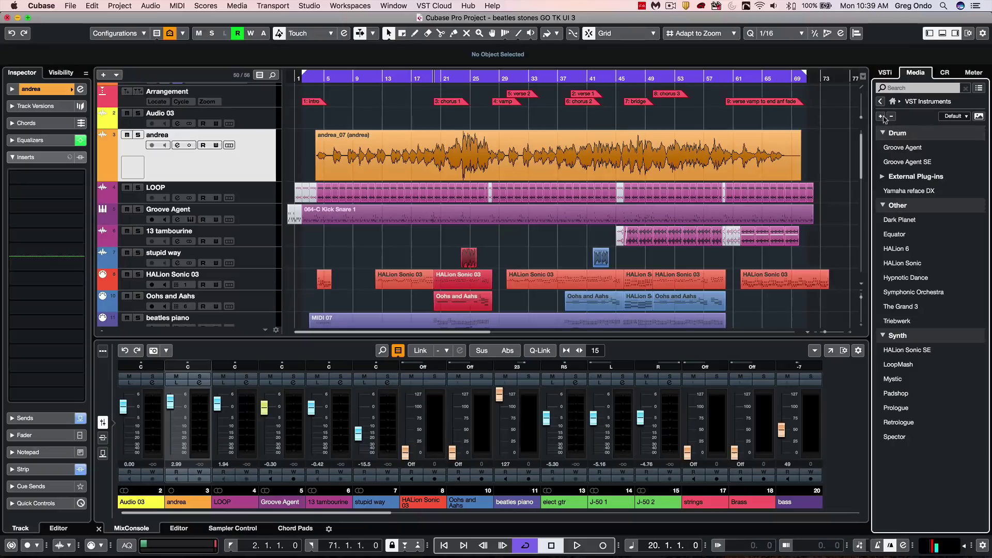
left_click(892, 116)
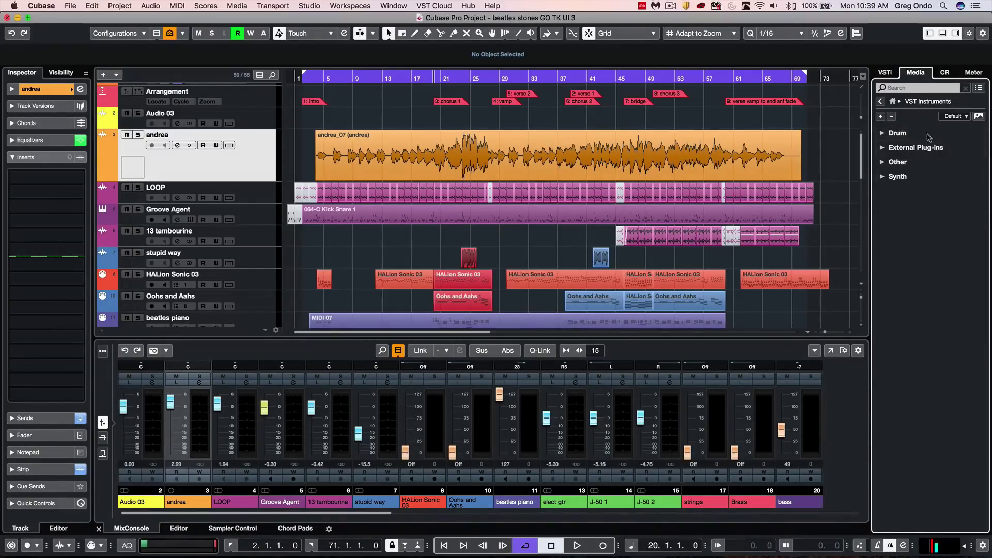
Step: Show plugin pictures with all categories expanded, then hide the pictures again
left_click(979, 117)
left_click(879, 116)
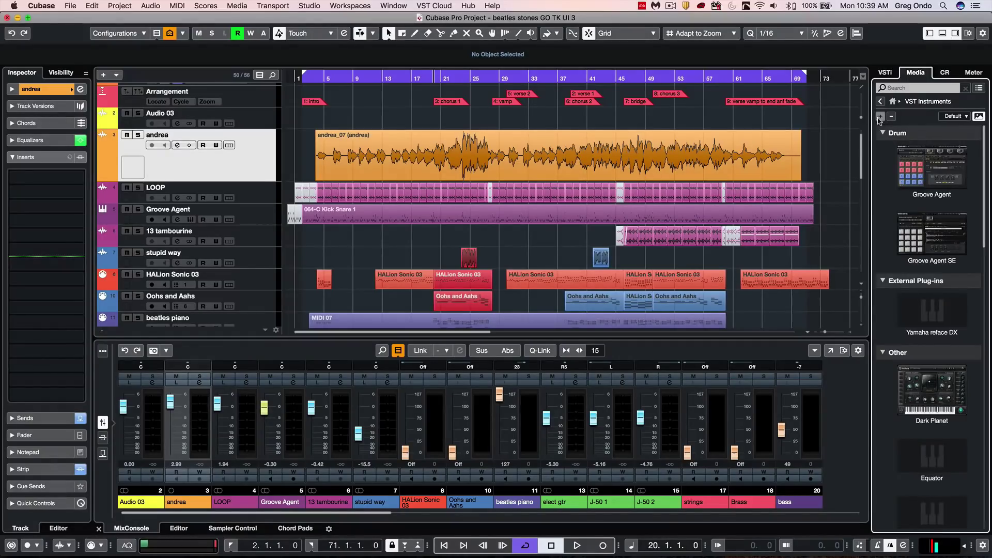
scroll(907, 284, "down", 5)
scroll(907, 283, "down", 3)
scroll(907, 284, "down", 3)
scroll(908, 279, "down", 3)
scroll(909, 275, "down", 3)
scroll(909, 275, "up", 15)
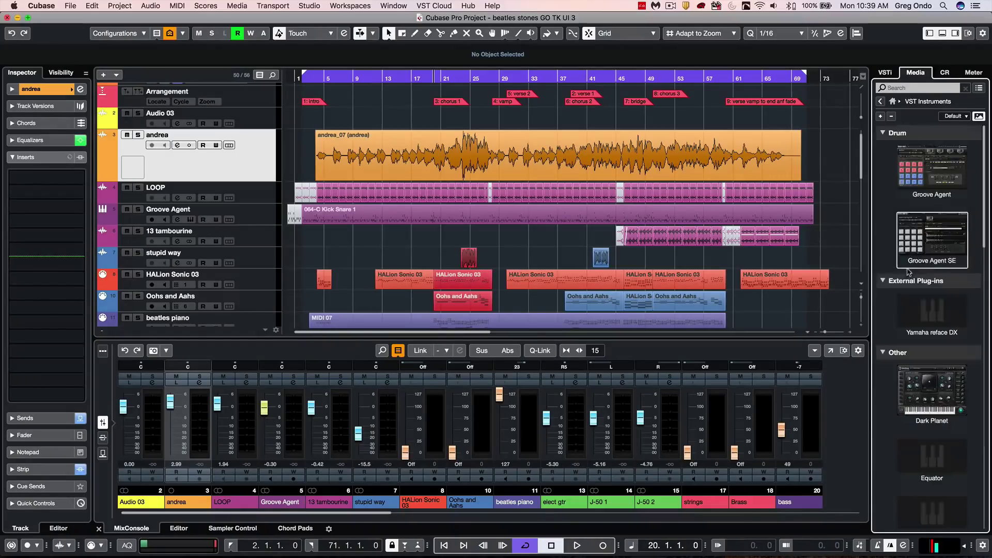
left_click(979, 116)
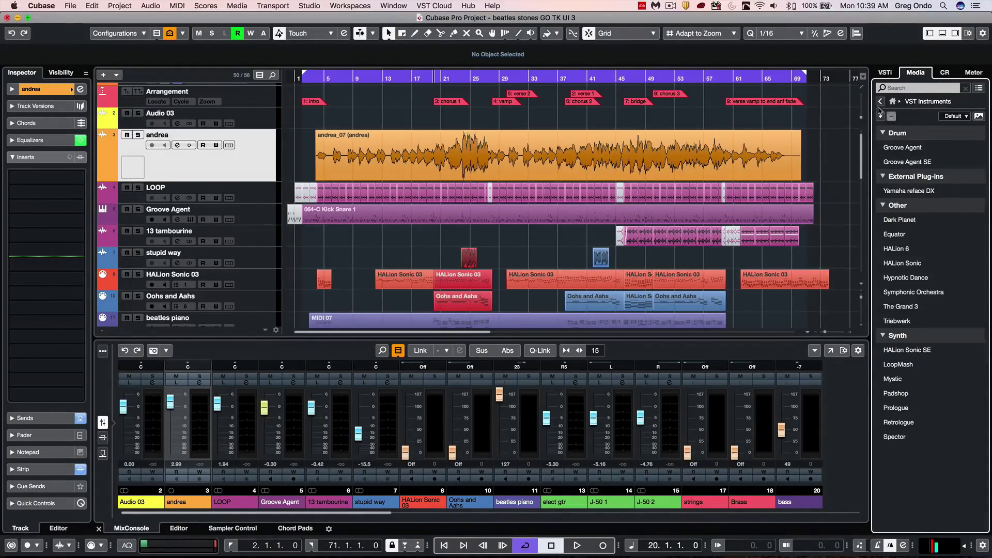
Step: Open VST Effects from Media home, expand Delay, toggle pictures, and show the Default sorting dropdown
left_click(880, 101)
left_click(944, 140)
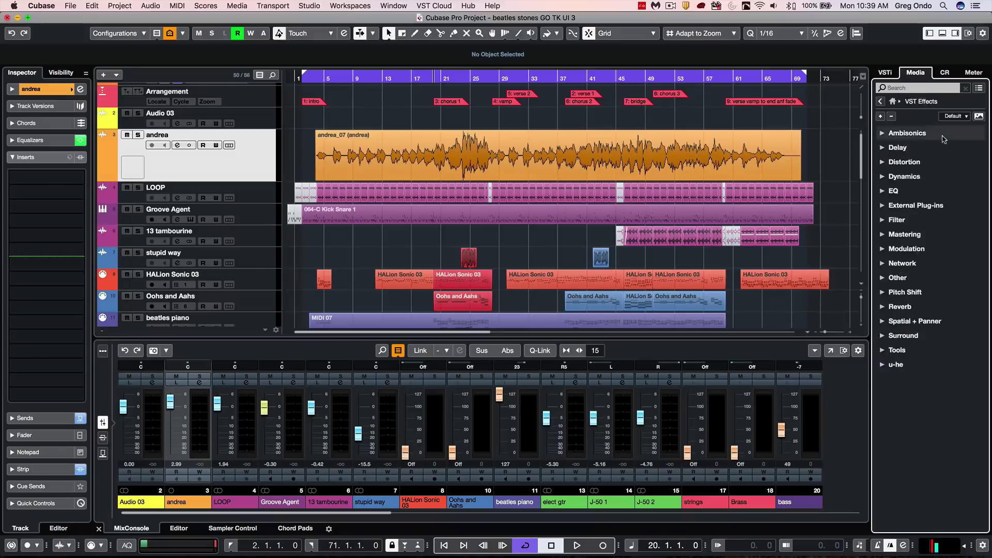
left_click(881, 148)
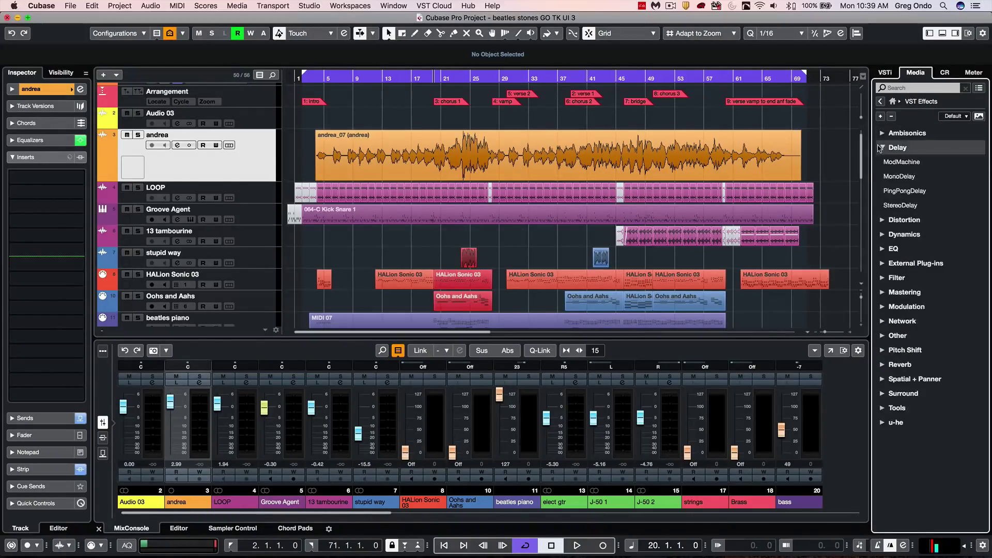
left_click(974, 116)
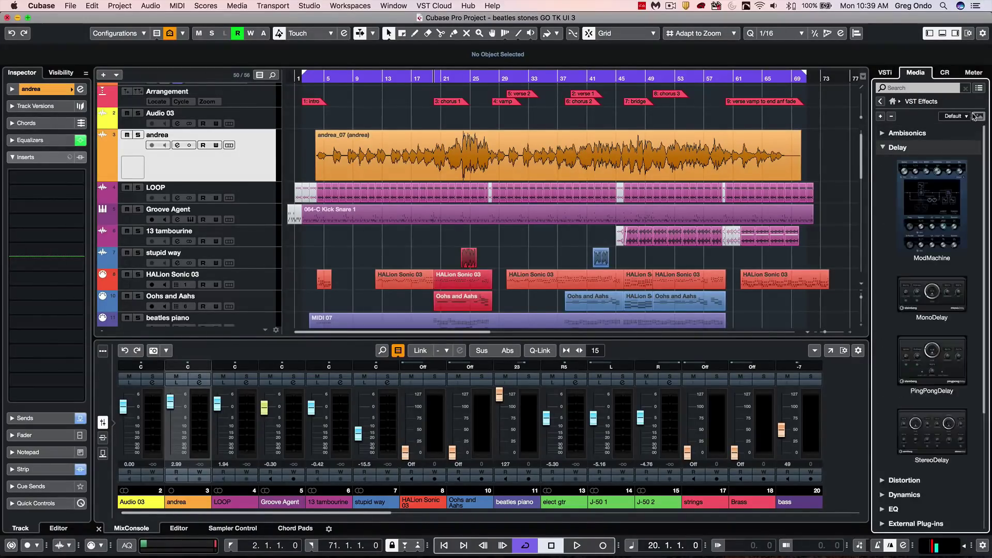
left_click(974, 115)
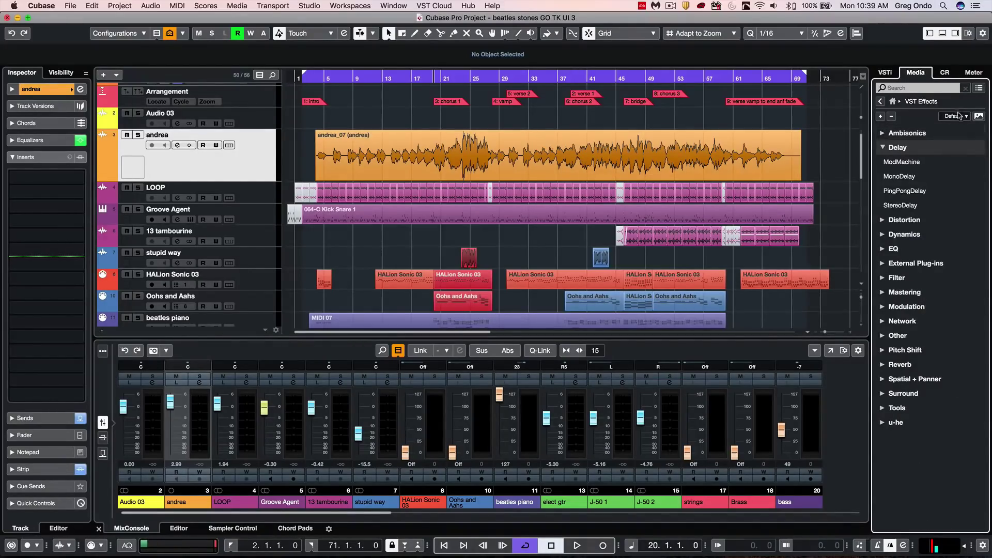
left_click(959, 115)
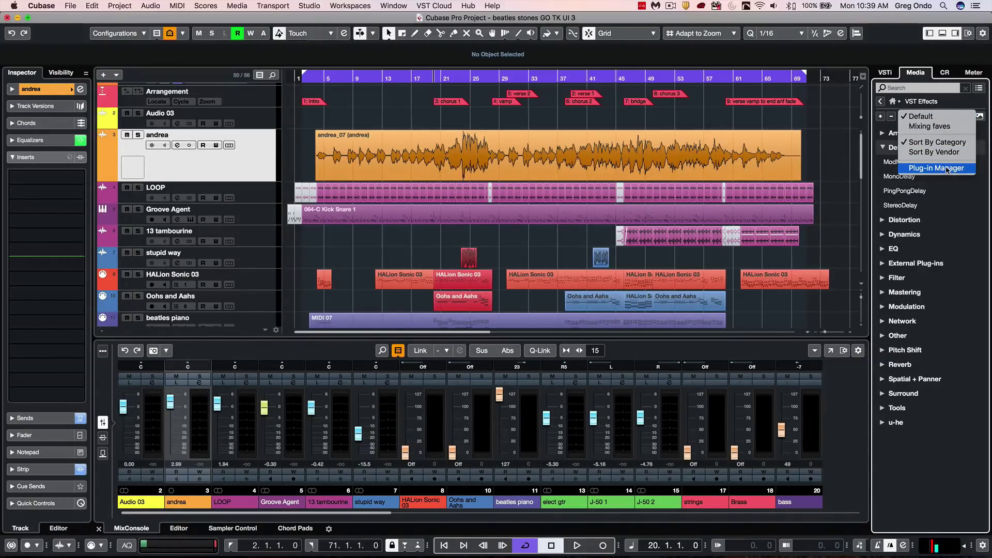
Step: Open and close the VST Plug-in Manager, then reopen the collection and sorting options
left_click(946, 168)
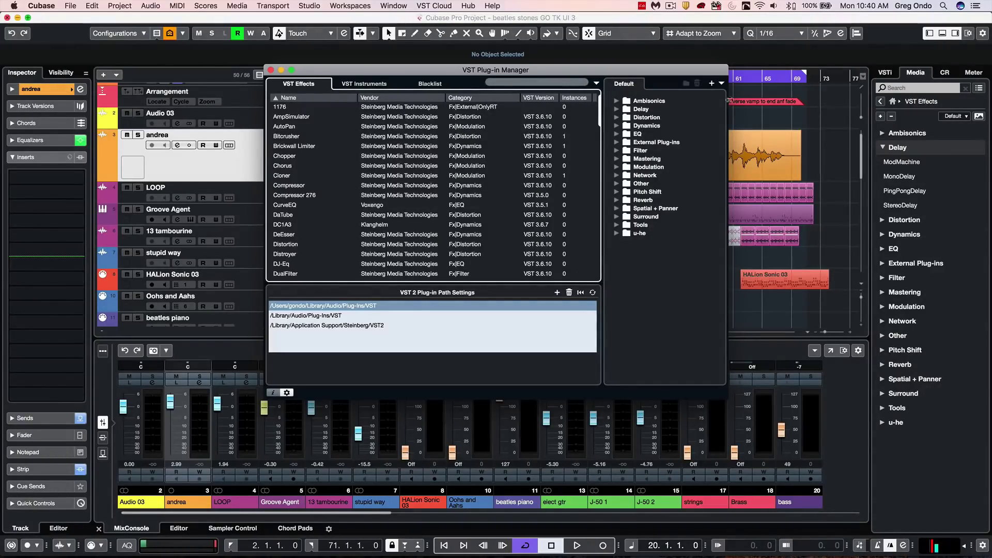
left_click(269, 70)
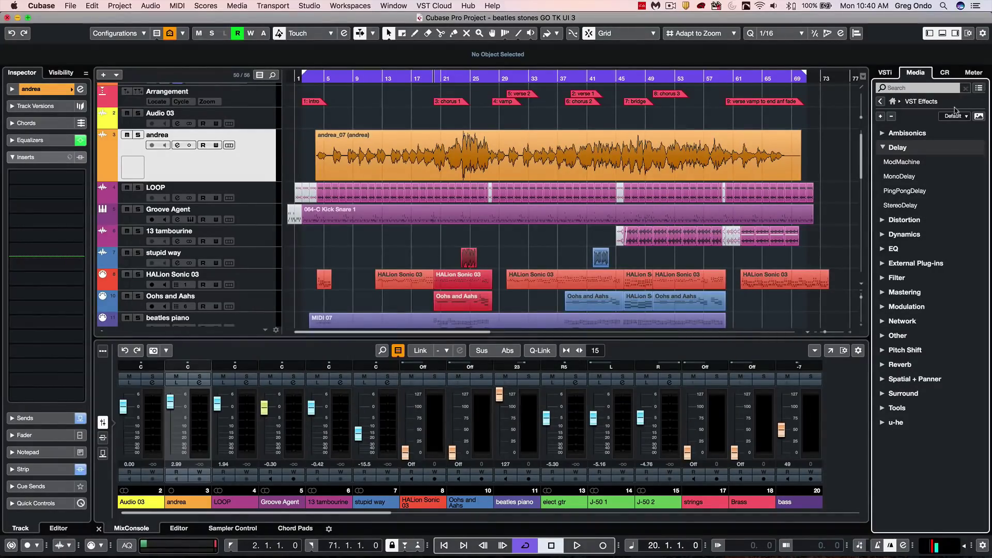
left_click(962, 115)
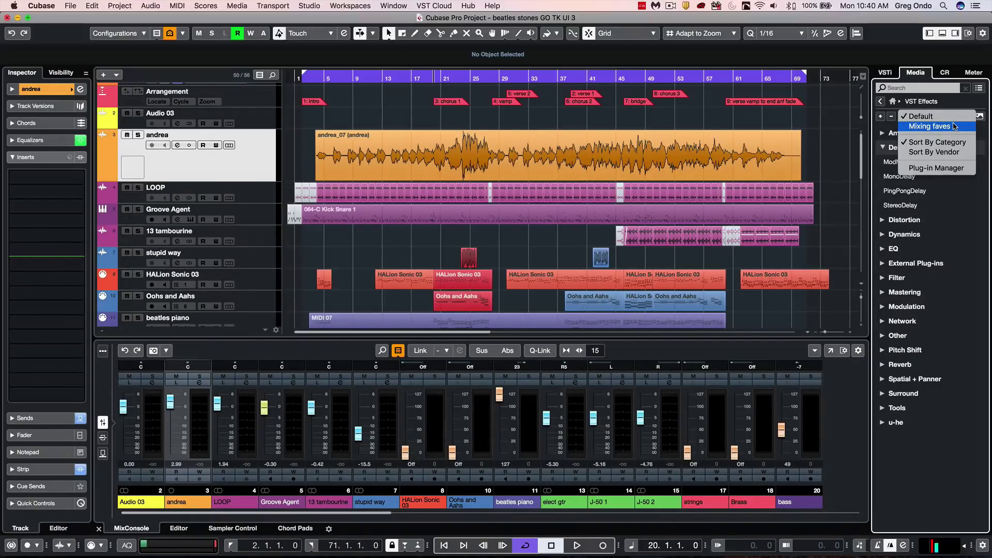
Step: Switch the effects list to Mixing faves and view the REVelation reverb presets
left_click(954, 126)
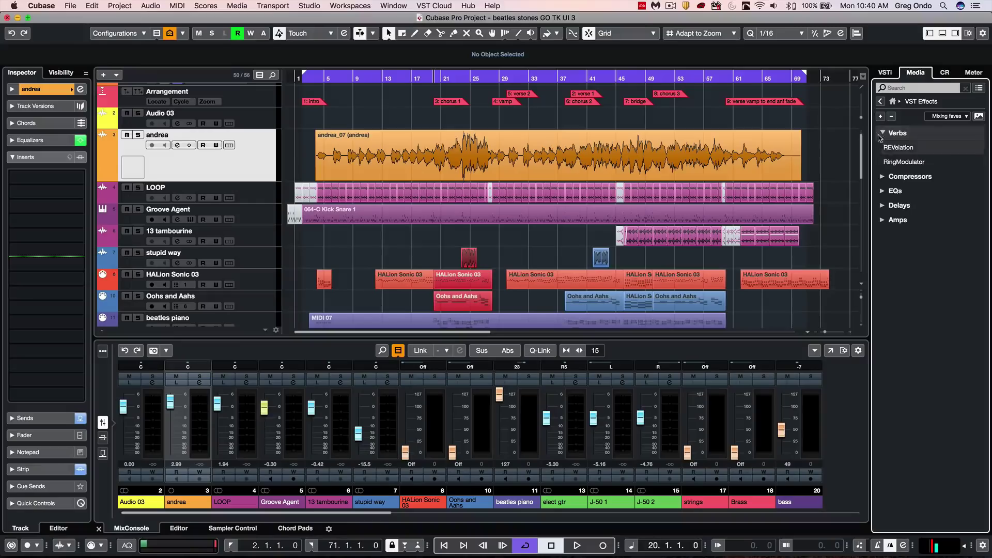
left_click(881, 133)
left_click(901, 148)
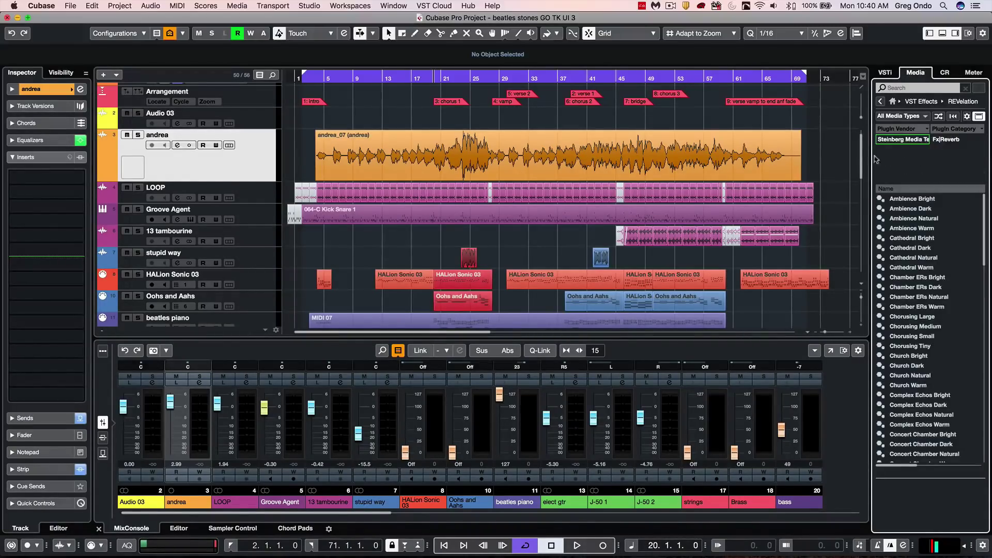
Step: Return to the Media home page and reopen the VST Effects category
left_click(881, 102)
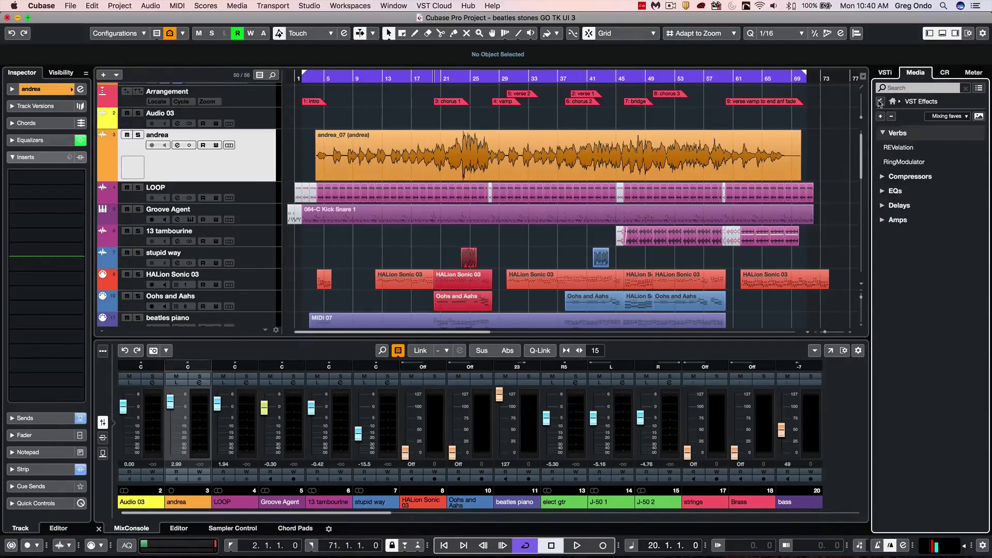
left_click(880, 103)
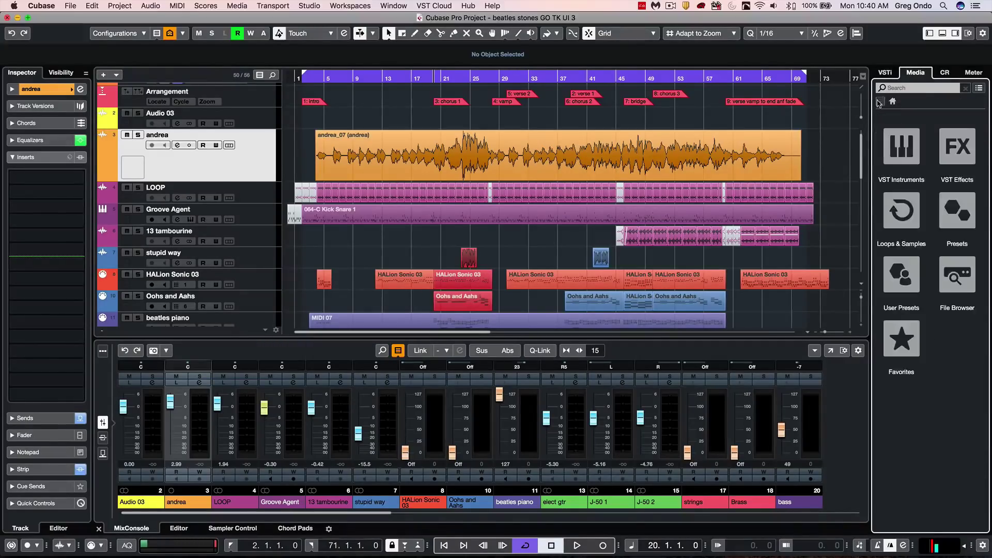
left_click(948, 156)
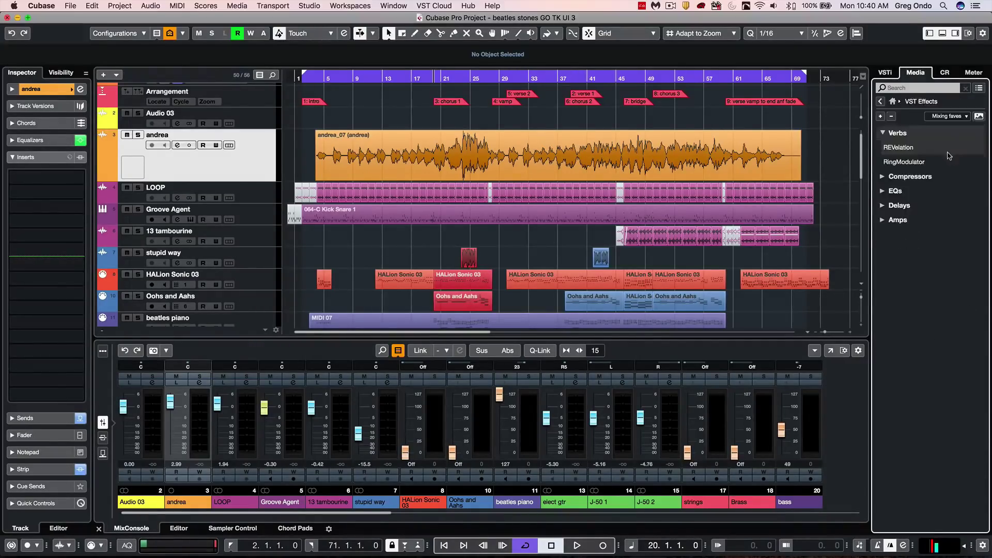
Step: Add a LoopMash 02 track from VST Instruments, then close the LoopMash 2 window
left_click(880, 103)
left_click(901, 145)
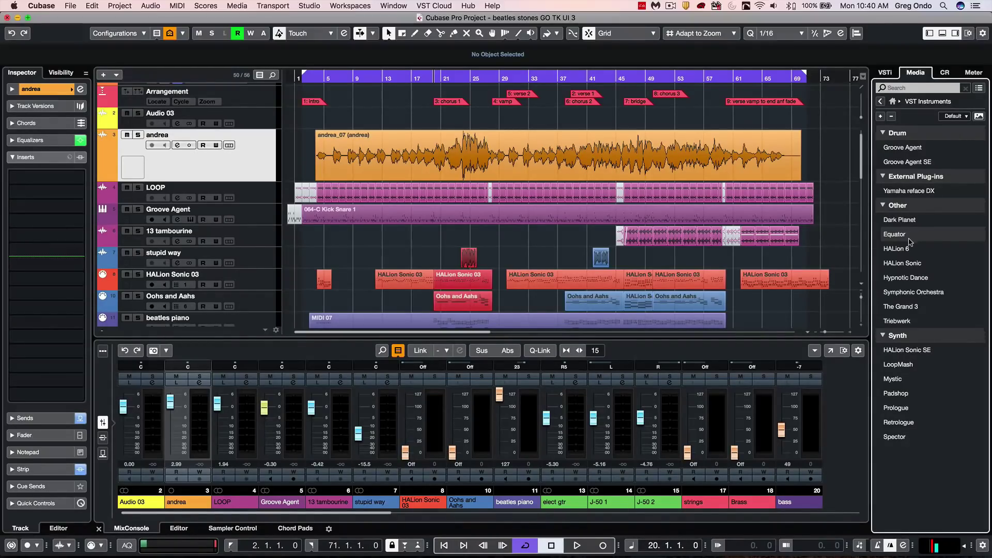
left_click_drag(898, 364, 371, 305)
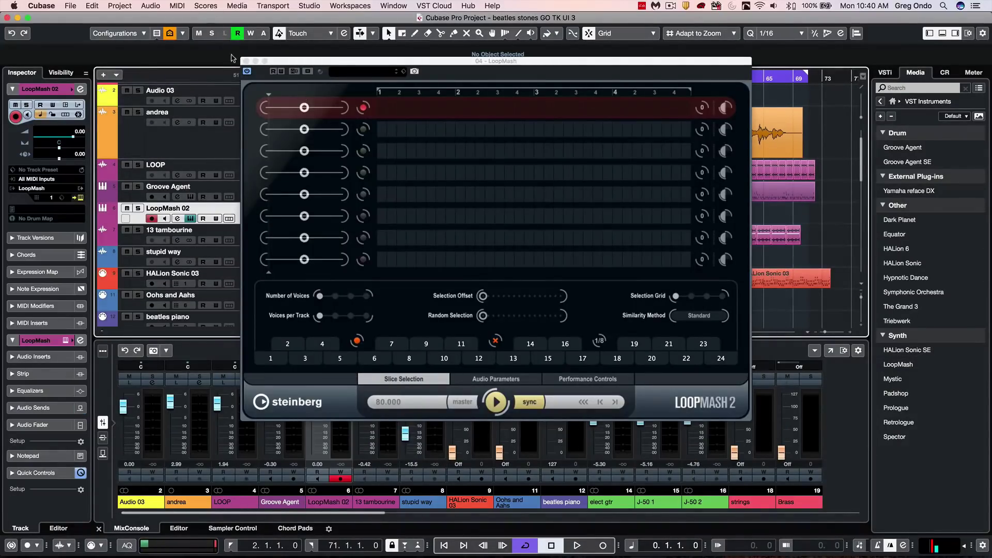
left_click(247, 61)
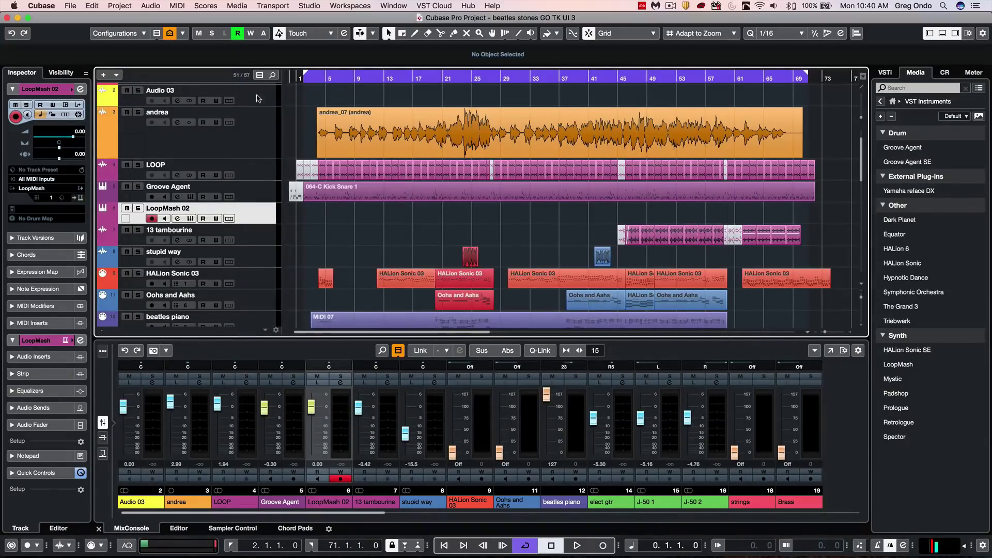
Step: Select the andrea track and expand the EQs category under VST Effects
left_click(248, 140)
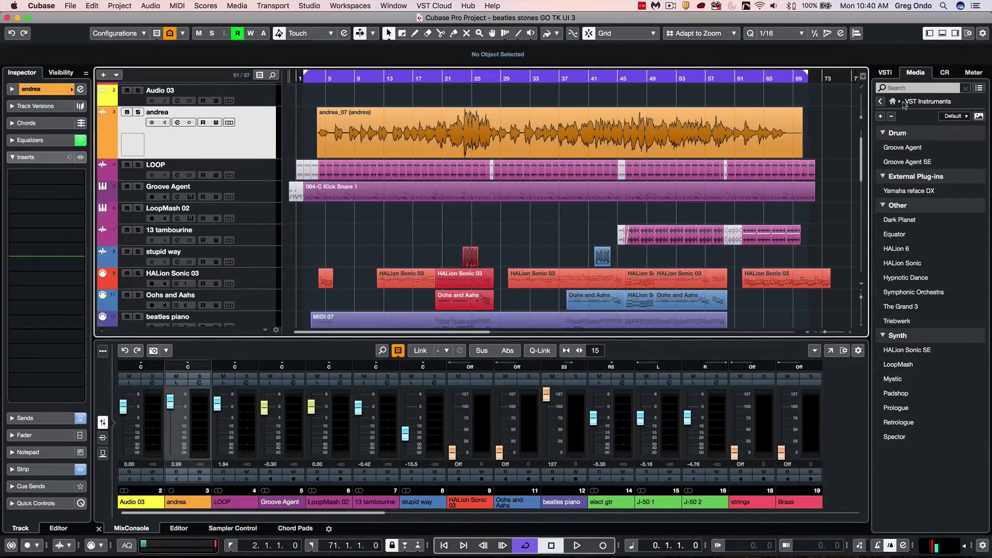
left_click(891, 102)
left_click(953, 157)
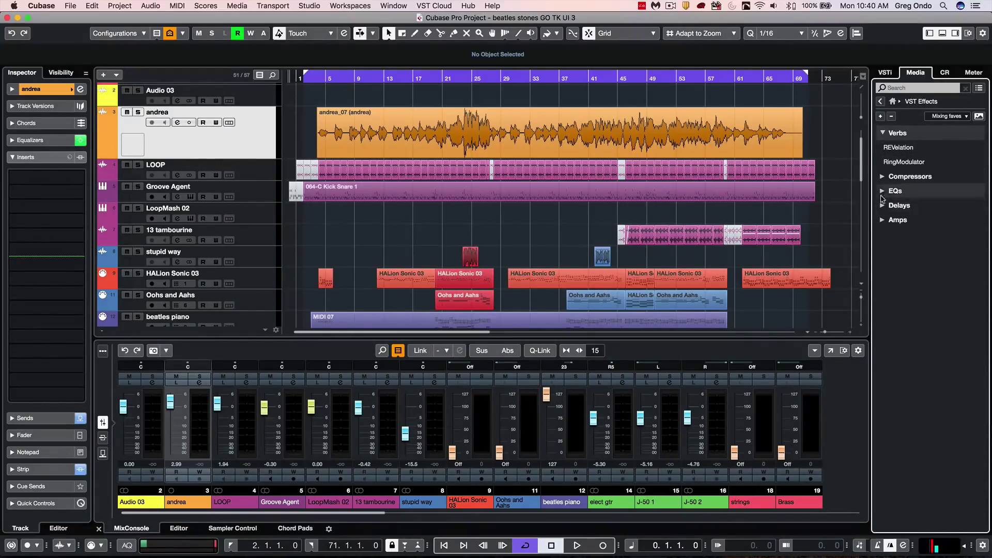
left_click(881, 191)
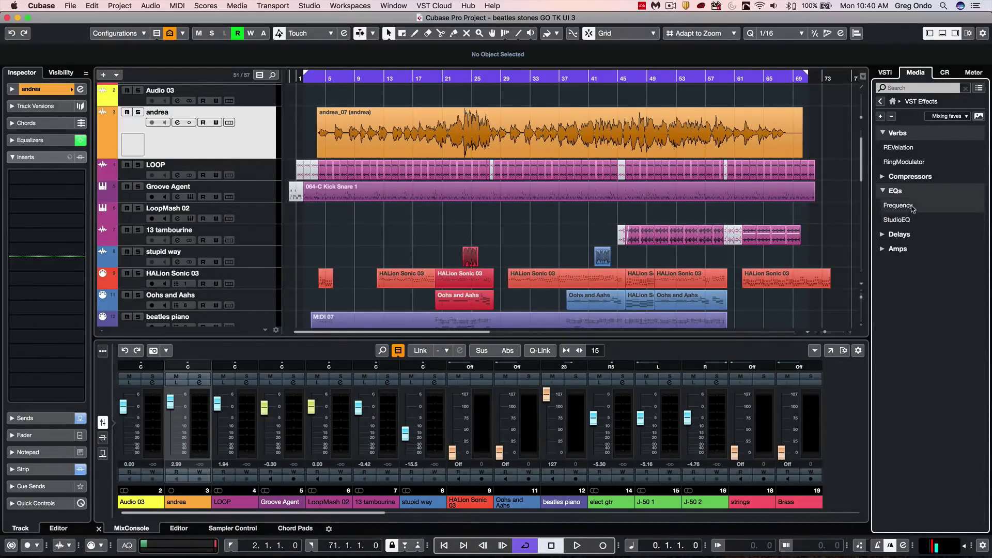
Step: Insert Frequency EQ and RingModulator on andrea, closing each plug-in window
mouse_move(899, 205)
left_mouse_down()
mouse_move(701, 244)
mouse_move(240, 144)
mouse_move(234, 178)
mouse_move(242, 140)
left_mouse_up()
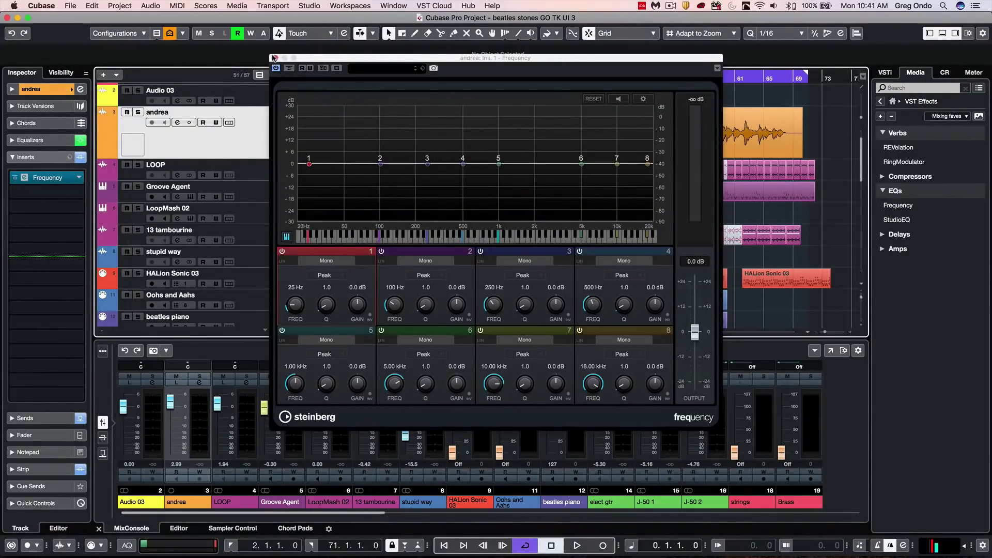
left_click(272, 58)
mouse_move(905, 162)
left_mouse_down()
mouse_move(820, 189)
mouse_move(48, 276)
left_mouse_up()
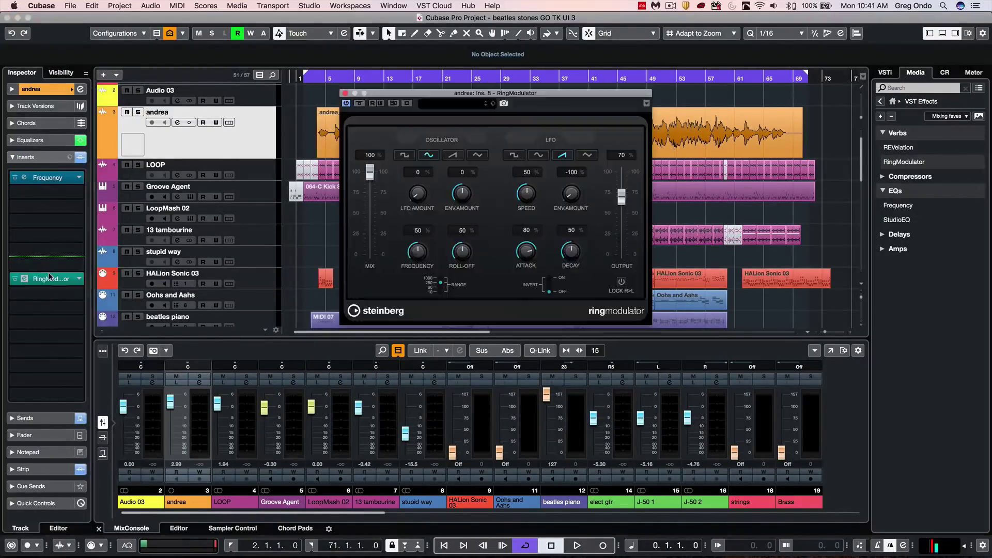
left_click(345, 92)
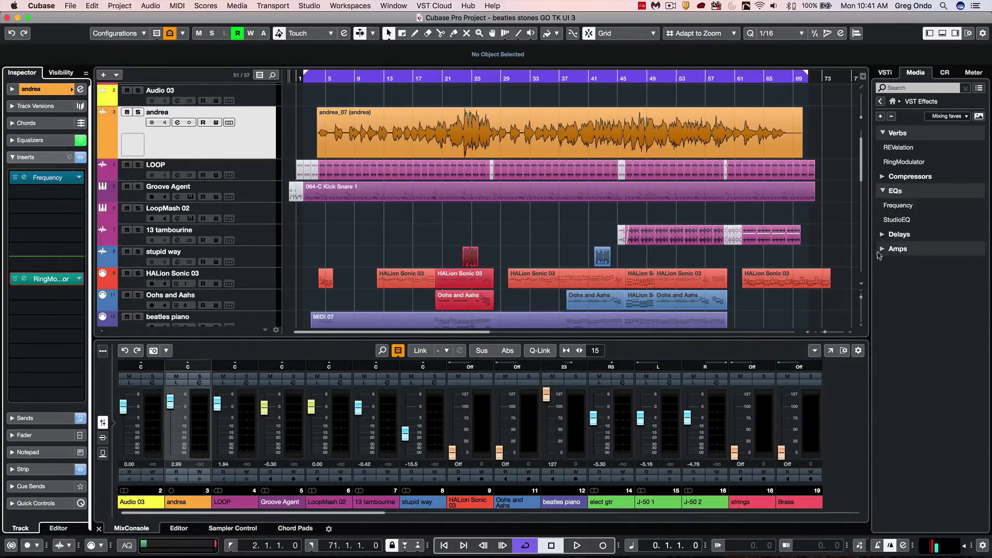
Step: Drag ModMachine from Delays into the track list to make an FX track, then close its window
left_click(882, 234)
mouse_move(897, 248)
left_mouse_down()
mouse_move(901, 258)
mouse_move(178, 191)
mouse_move(209, 192)
left_mouse_up()
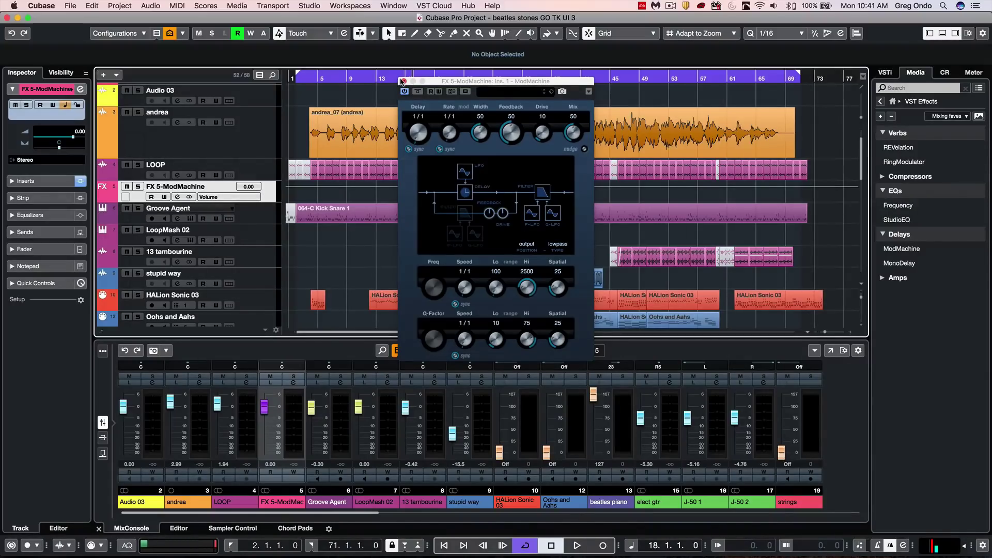
left_click(402, 81)
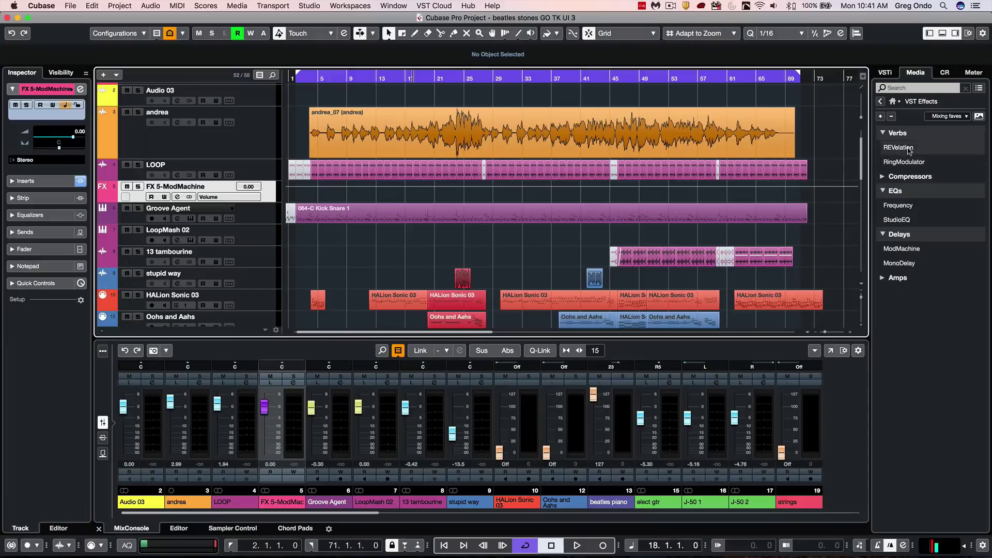
Step: Show effects as pictures, collapse the categories, choose the Default collection, and expand Other
left_click(979, 115)
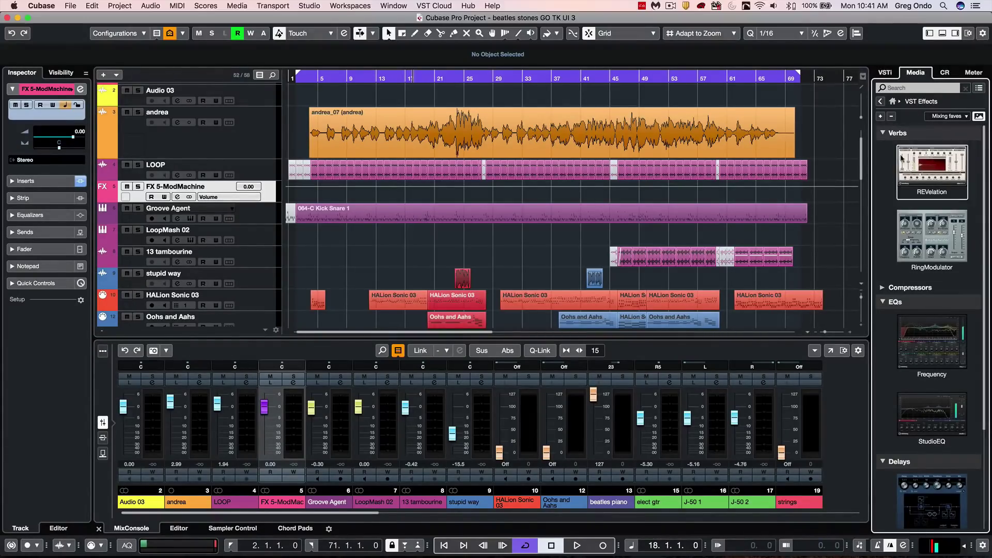
left_click(881, 132)
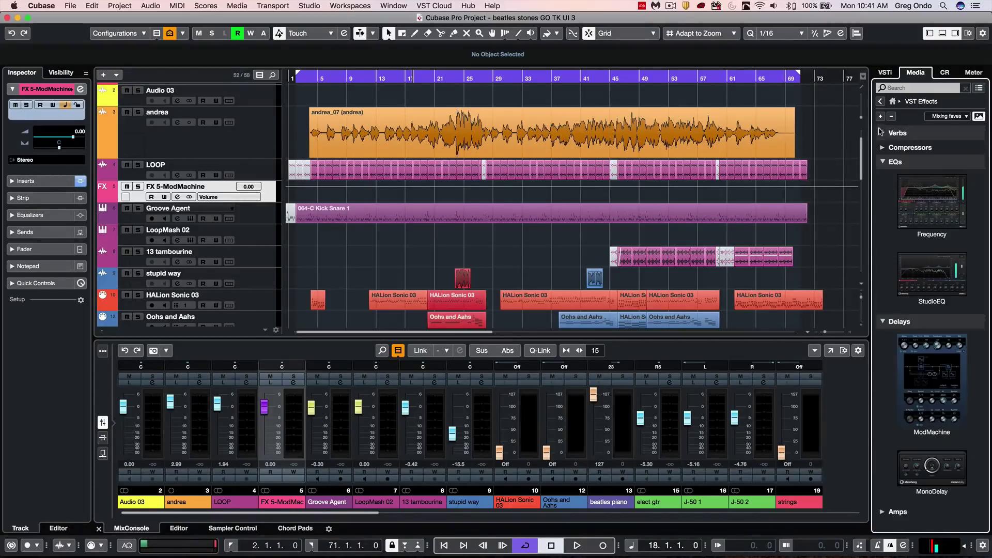
left_click(891, 116)
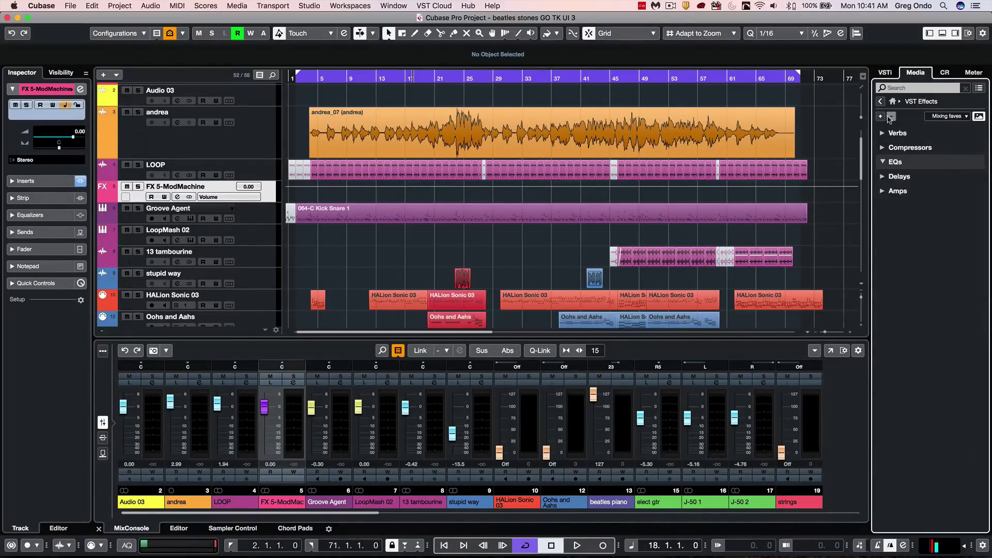
left_click(942, 117)
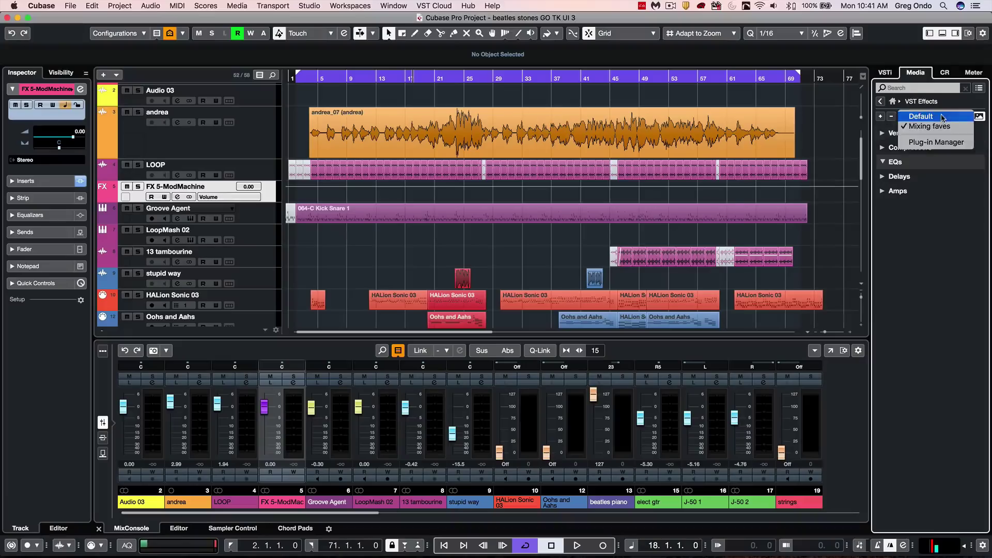
left_click(942, 116)
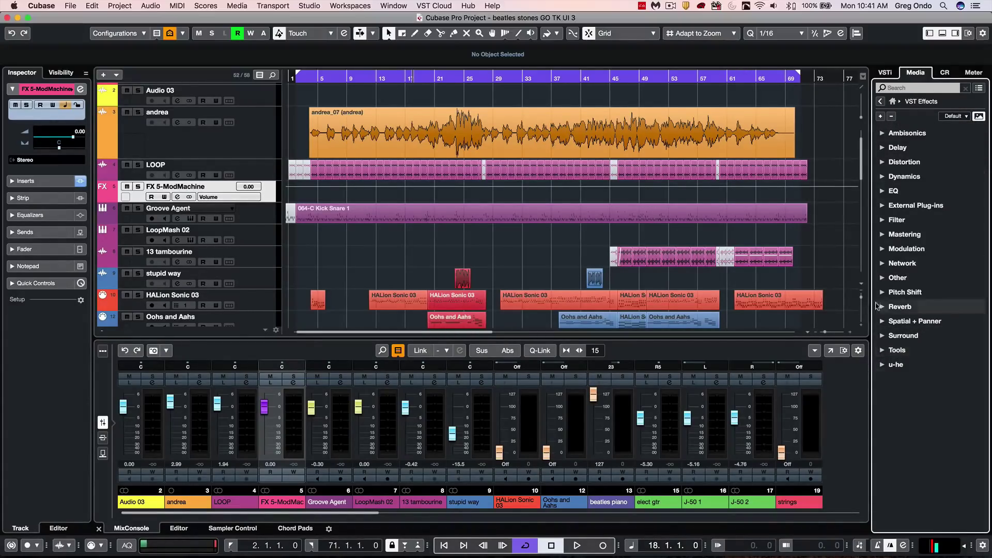
left_click(897, 278)
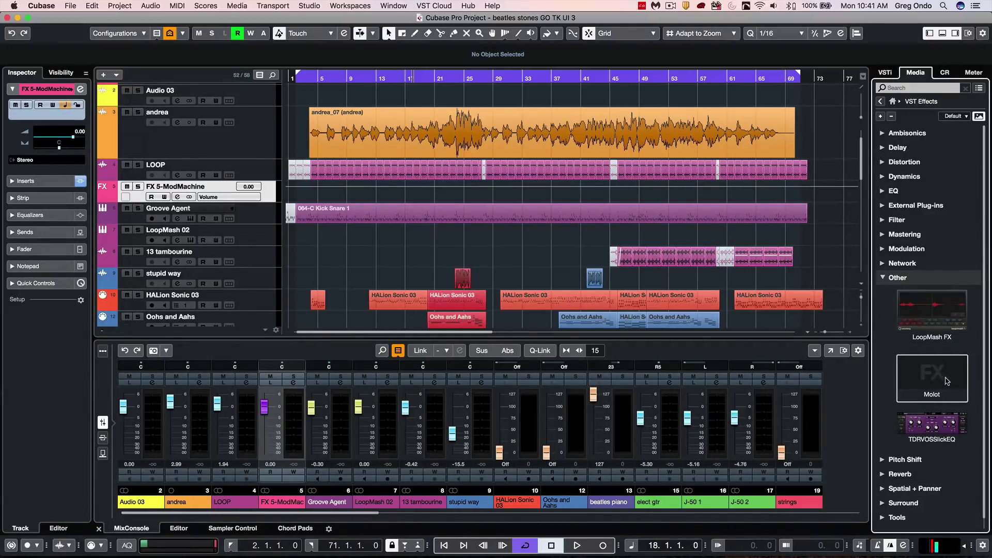
left_click_drag(930, 385, 235, 203)
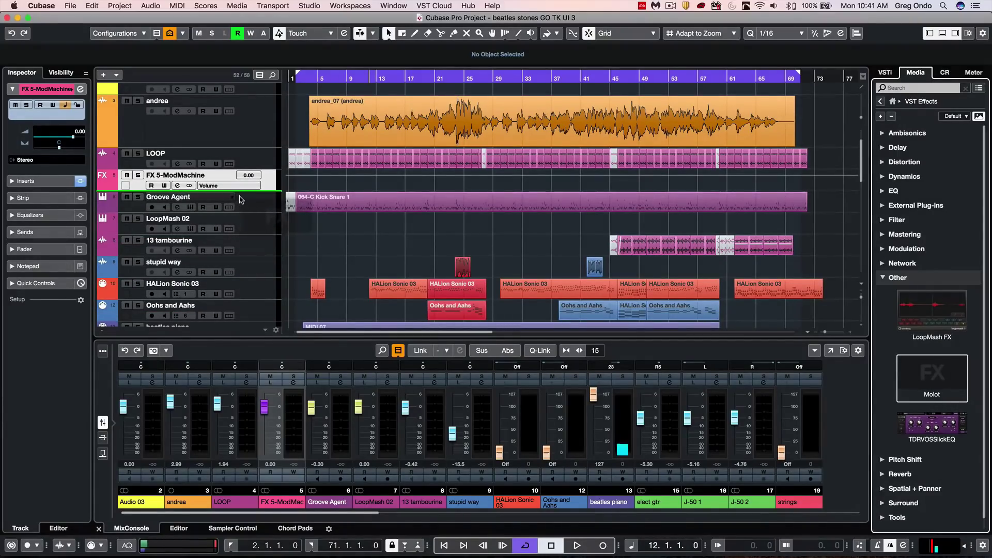
Step: Create an FX 6-Molot track below FX 5-ModMachine and add Molot's interface picture to the Media Rack
left_click_drag(235, 203, 239, 200)
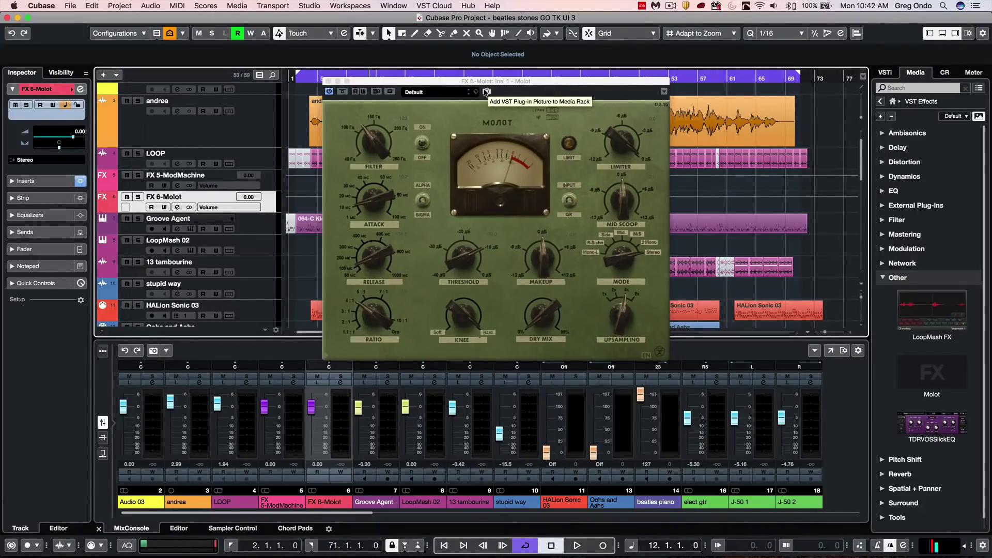
left_click(486, 91)
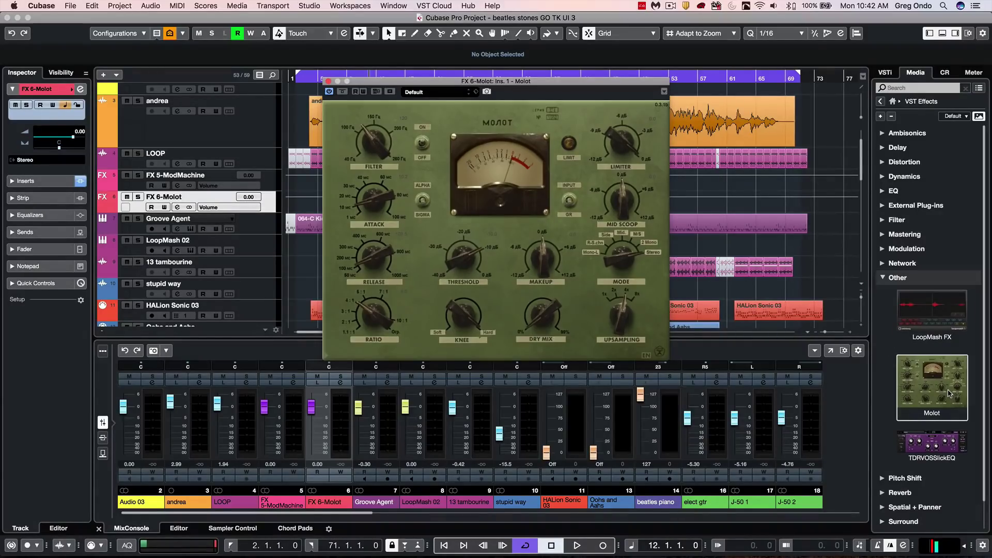
left_click(328, 81)
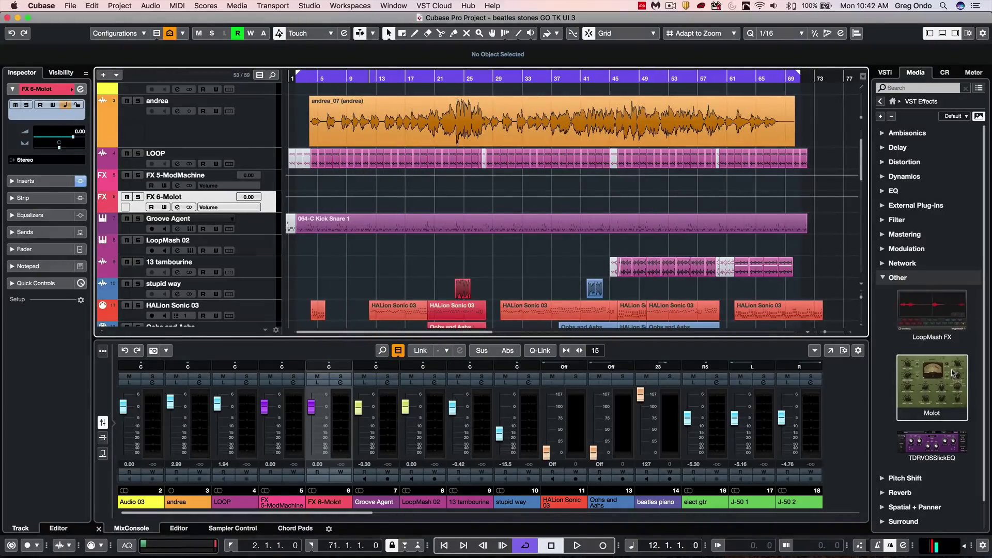